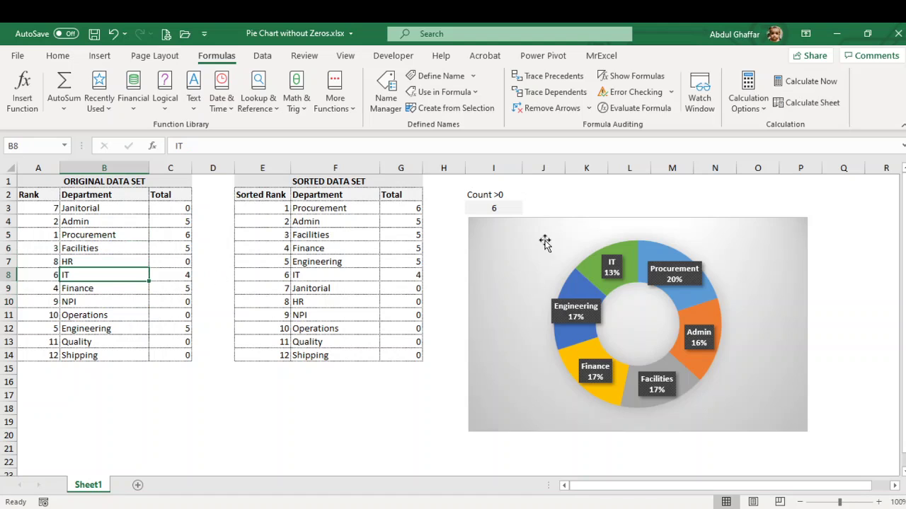
- Examine the doughnut chart's source range alongside the sorted data set and the department totals in the original data set
click(542, 240)
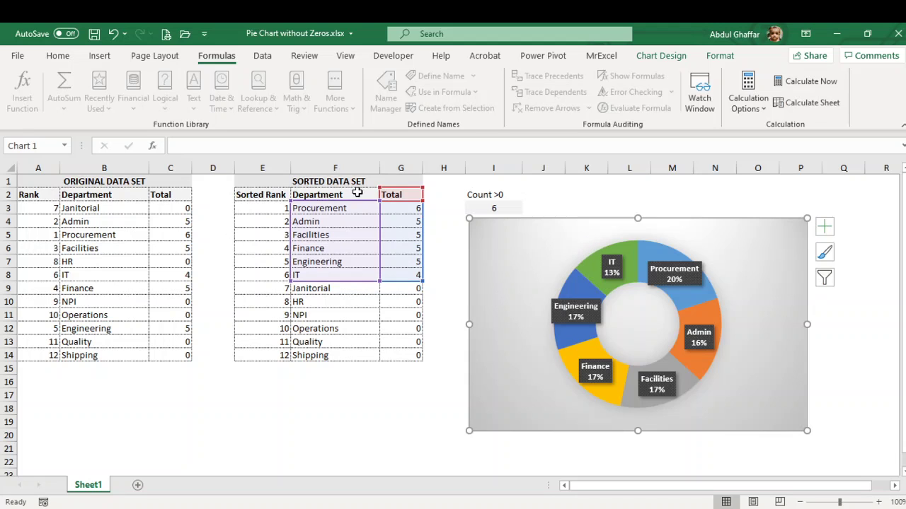
drag(262, 183, 330, 354)
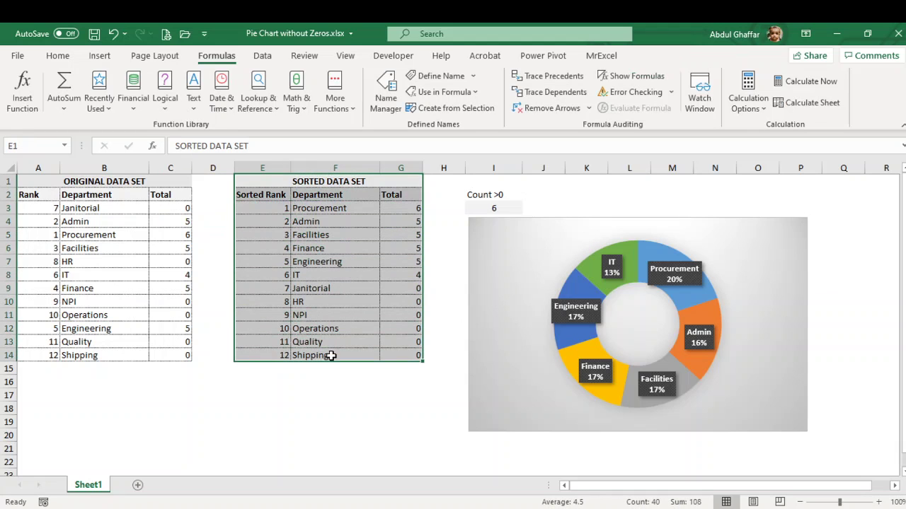
click(521, 251)
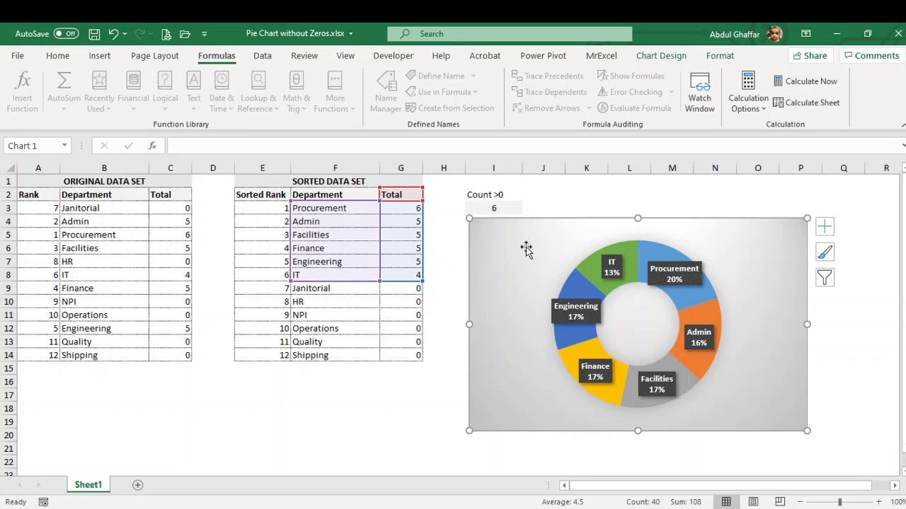
click(107, 222)
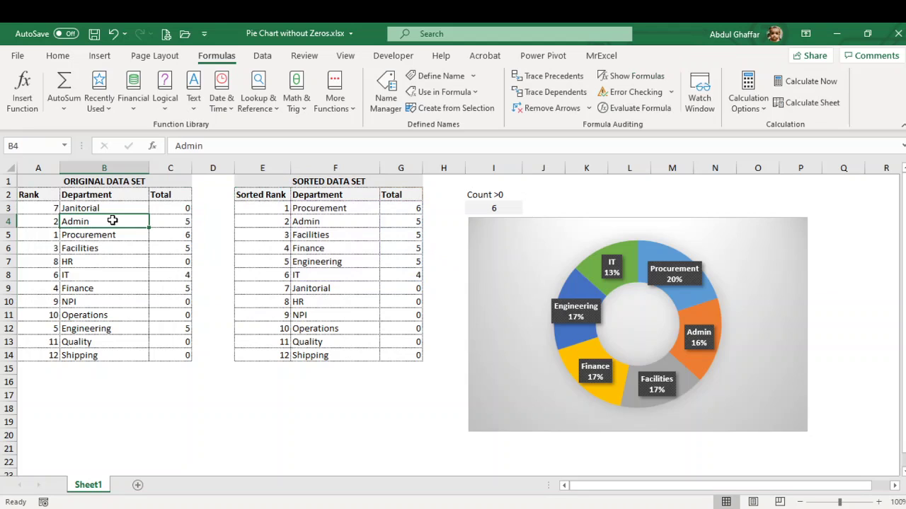
click(104, 168)
drag(156, 169, 160, 167)
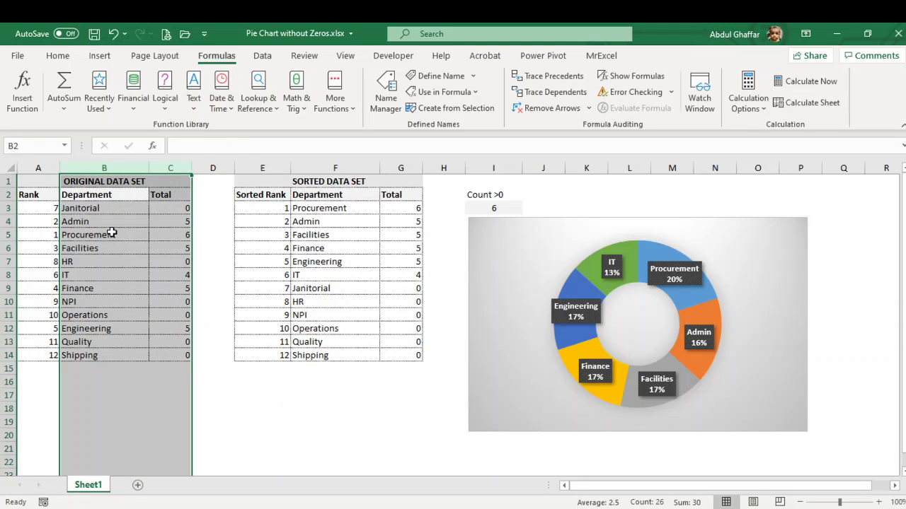
click(106, 233)
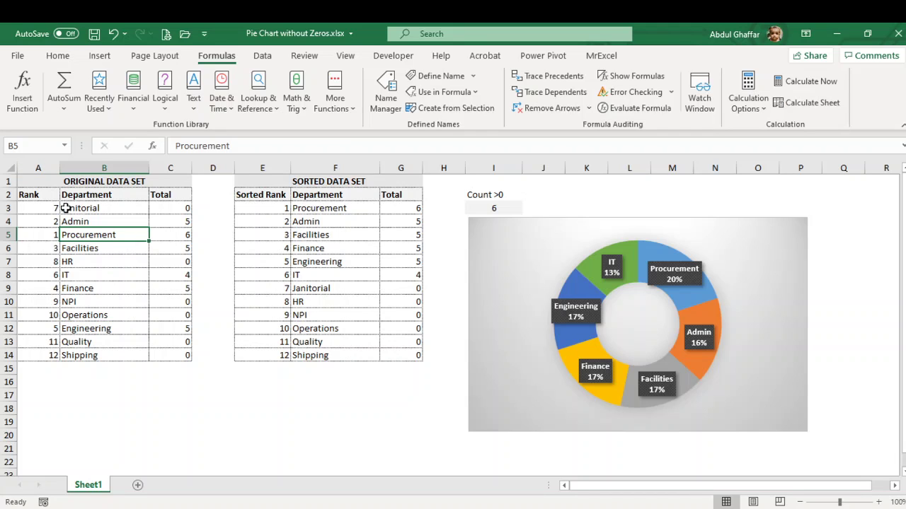
drag(184, 212, 170, 329)
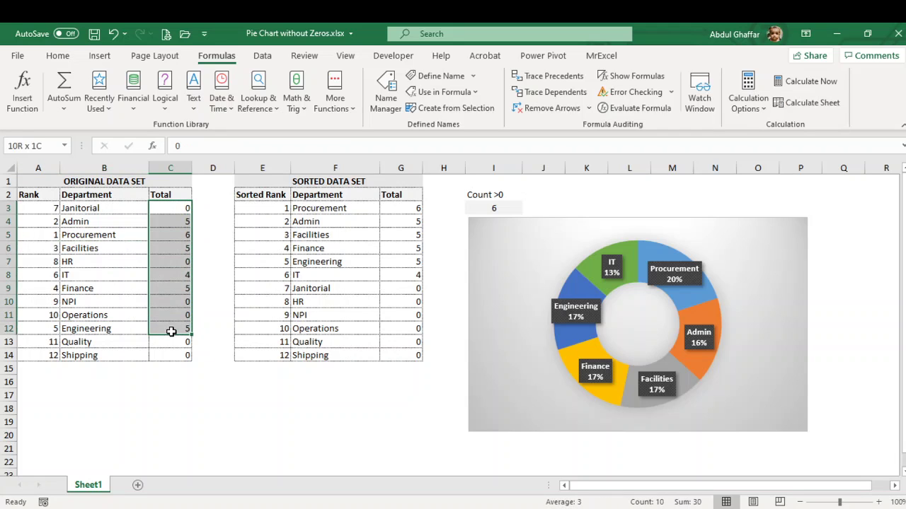
click(176, 206)
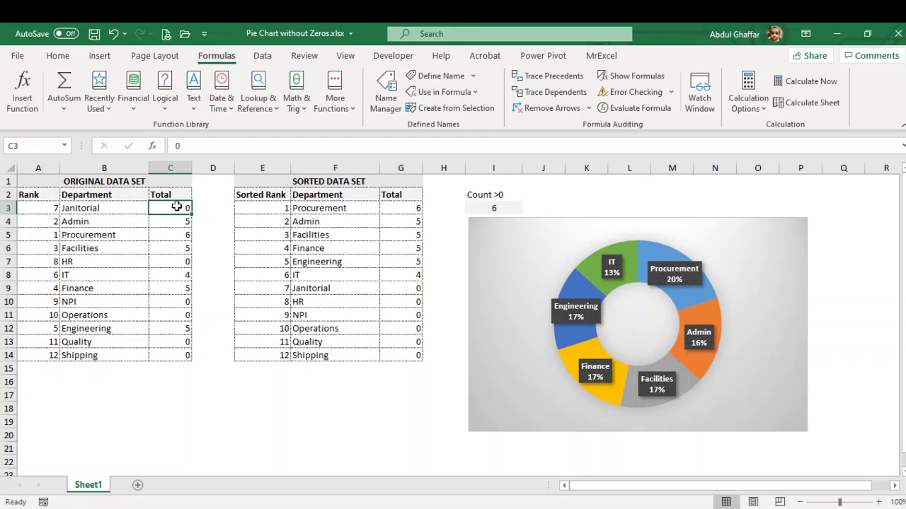
click(126, 210)
click(141, 237)
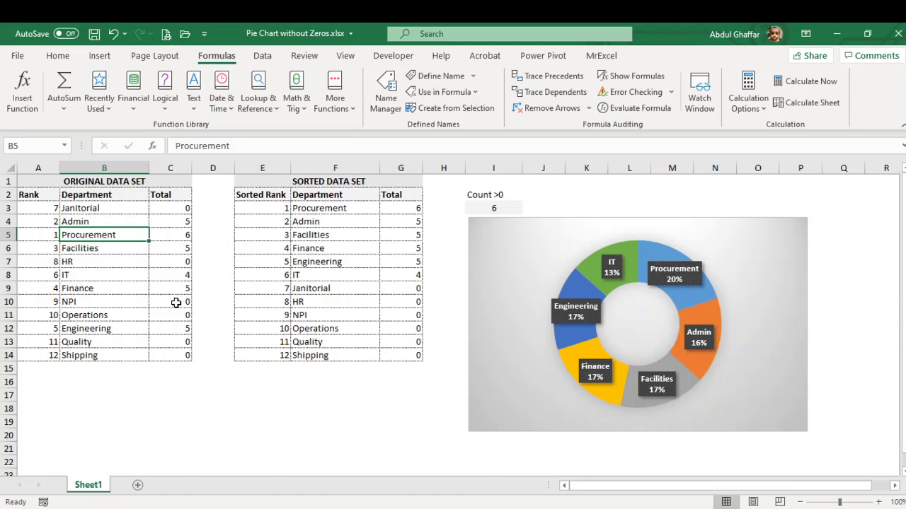
drag(180, 302, 174, 317)
click(132, 302)
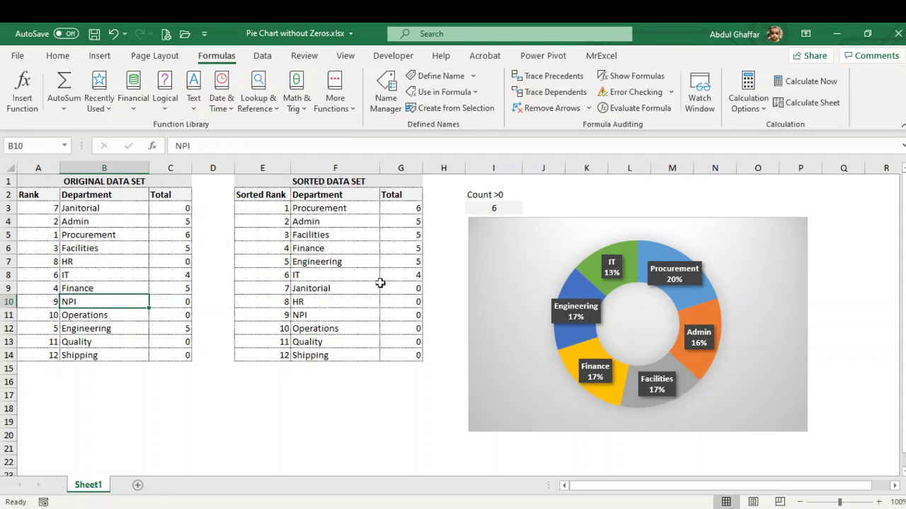
click(563, 253)
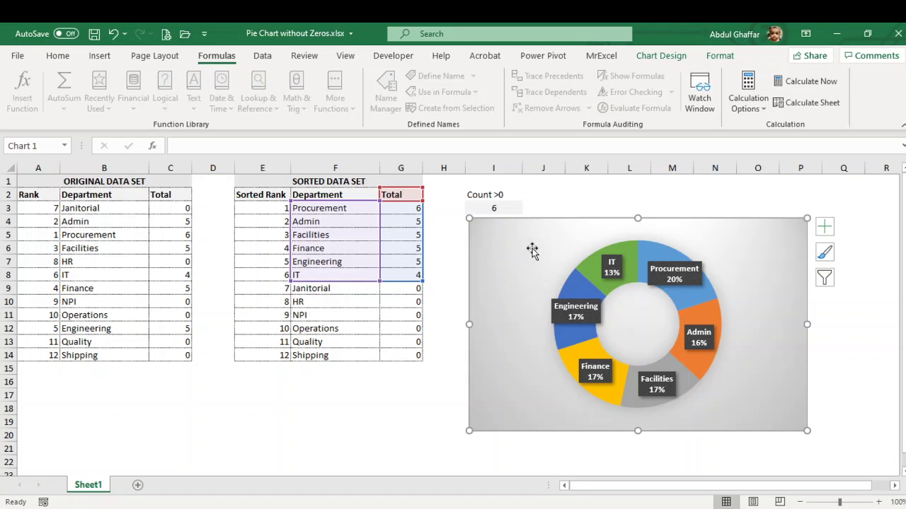
- Set the HR total to 11 and the IT total to 0 in the original data set
click(178, 262)
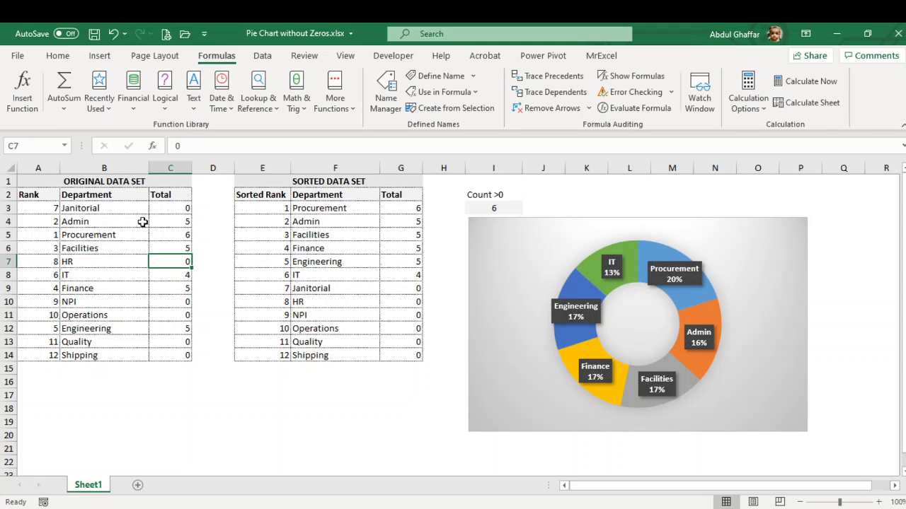
text(11)
key(Return)
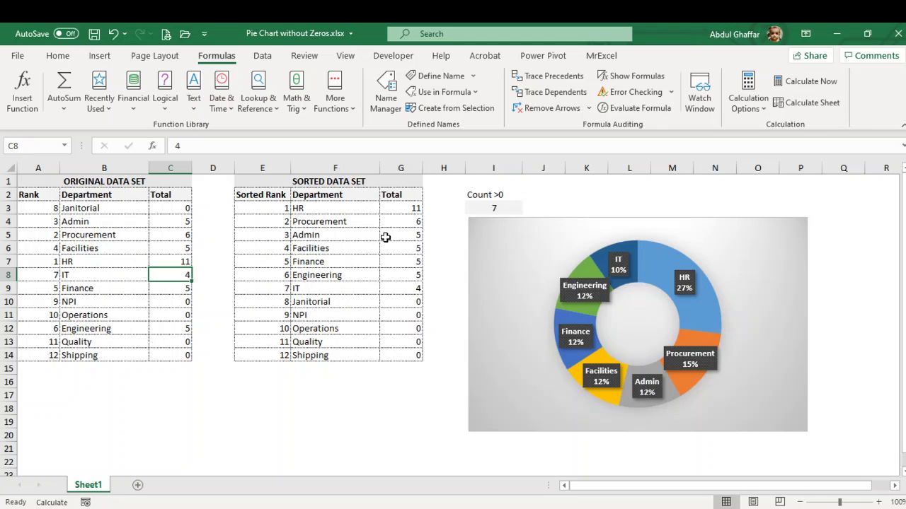
text(0)
key(Return)
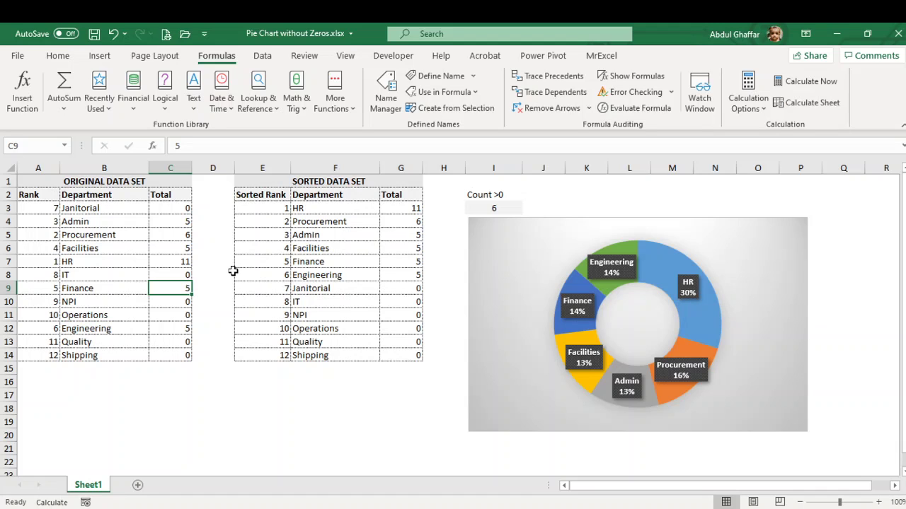
- Check the doughnut chart's source range and its HR slice against the totals in the original data set
click(550, 230)
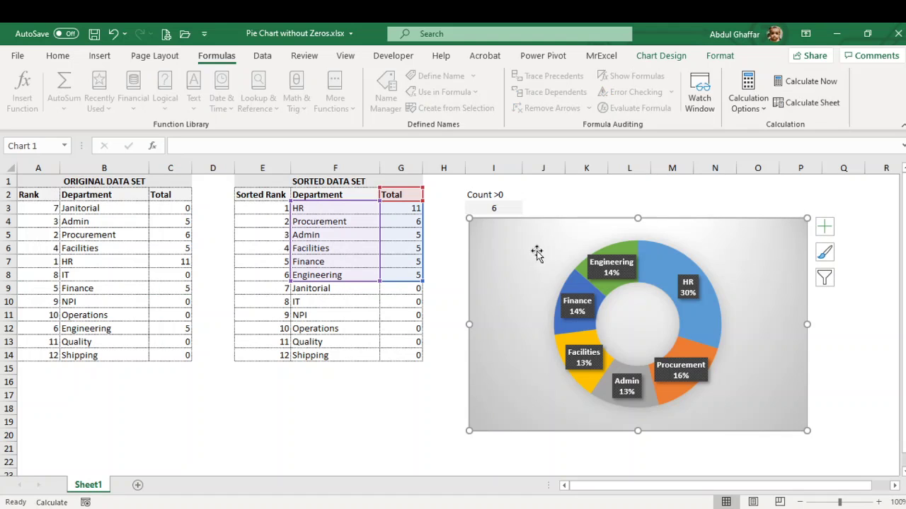
drag(170, 210, 171, 276)
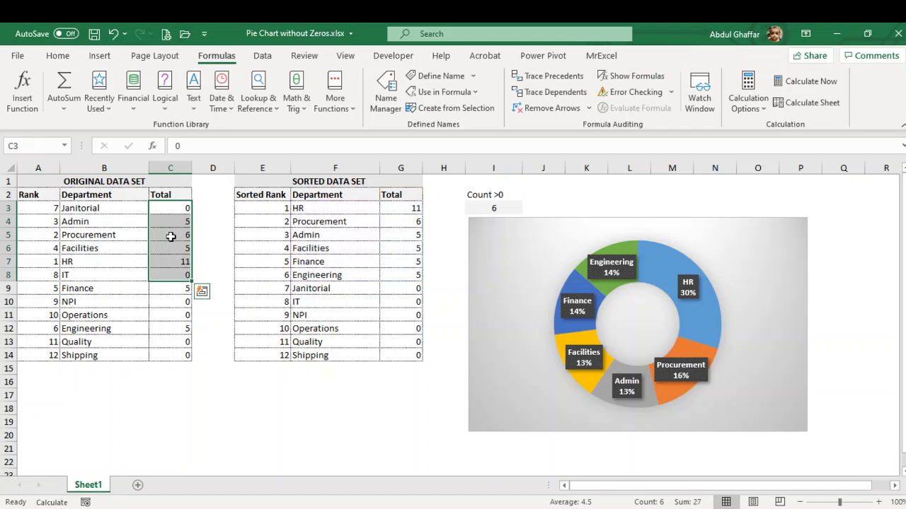
click(170, 236)
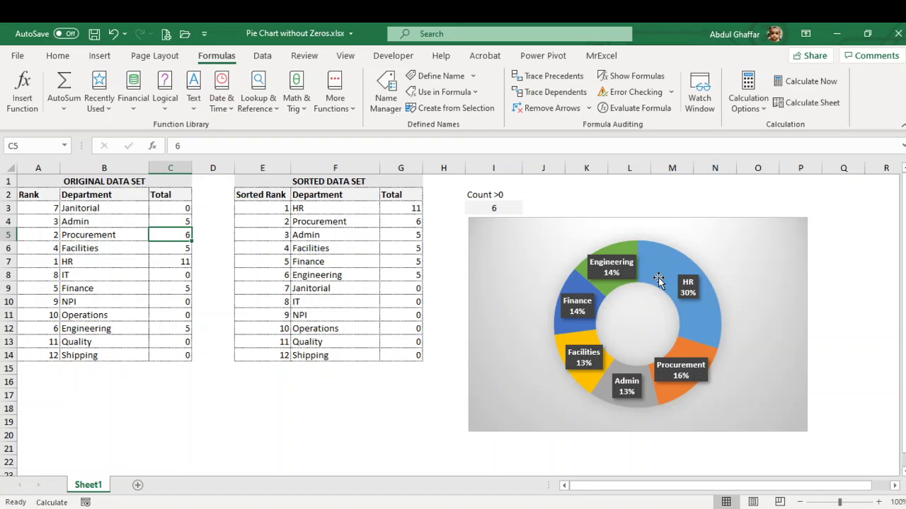
mouse_move(658, 280)
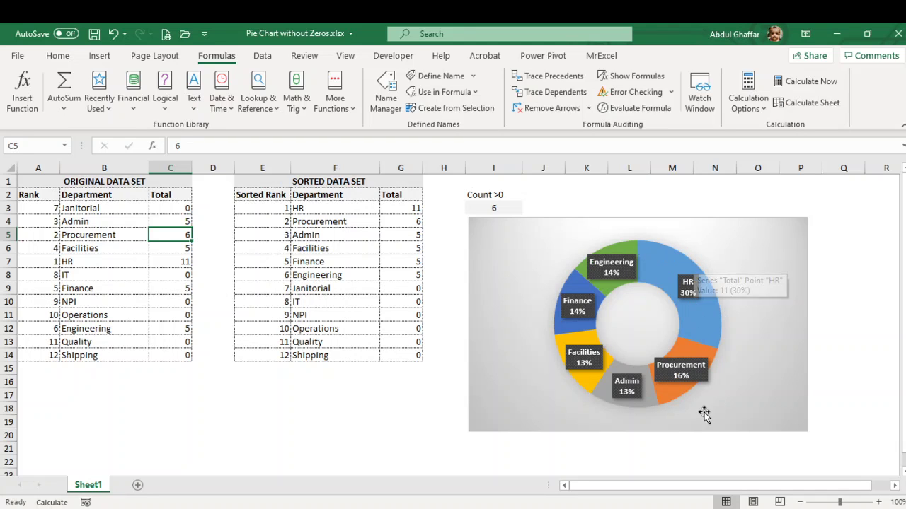
mouse_move(675, 309)
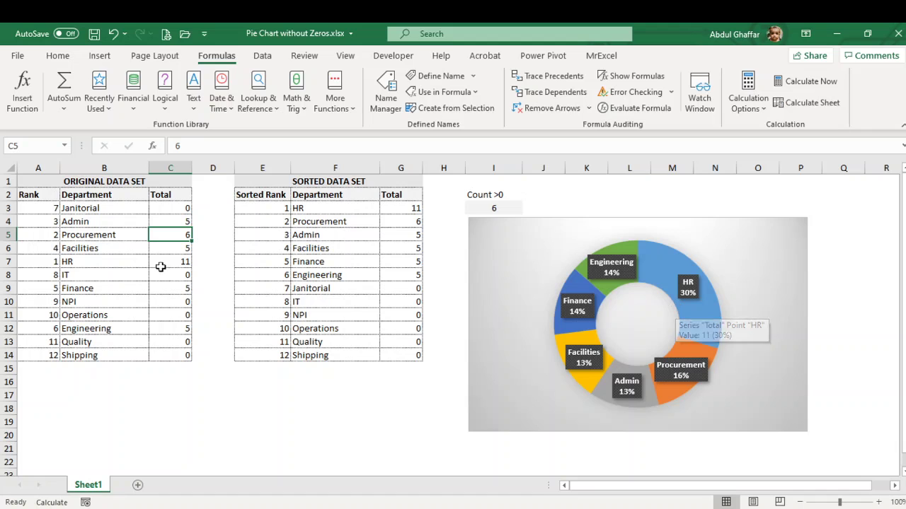
click(127, 232)
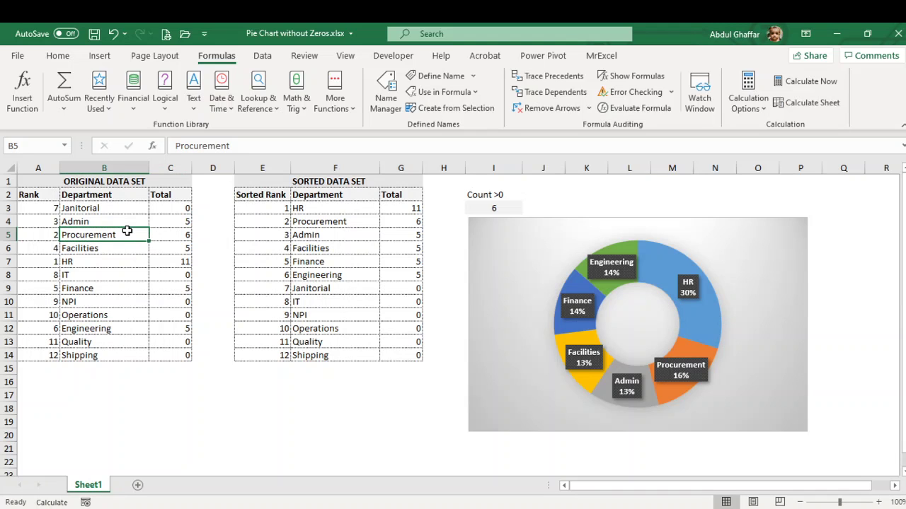
- Switch to the NewFile.xlsx workbook and enter =RANK(C3,$C$3:$C$14) in cell A3 to rank the Janitorial total
key(alt+Tab)
key(alt+Tab)
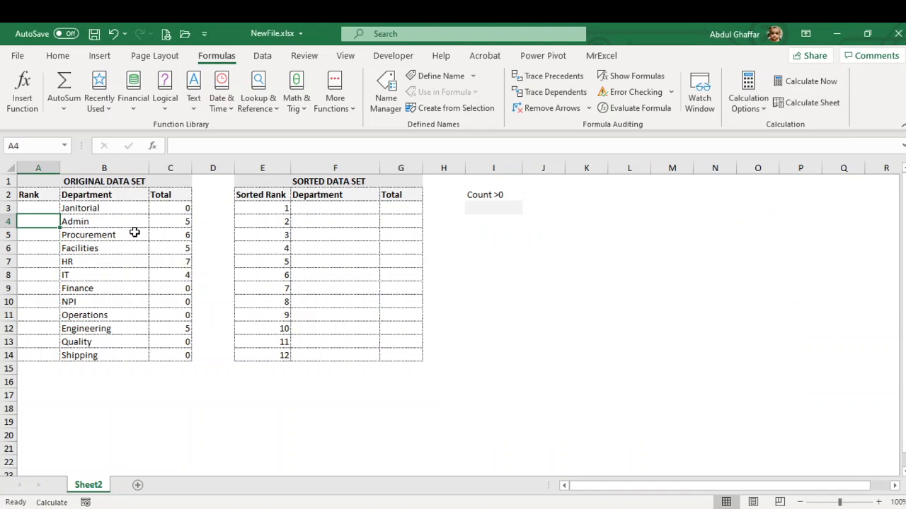
click(51, 208)
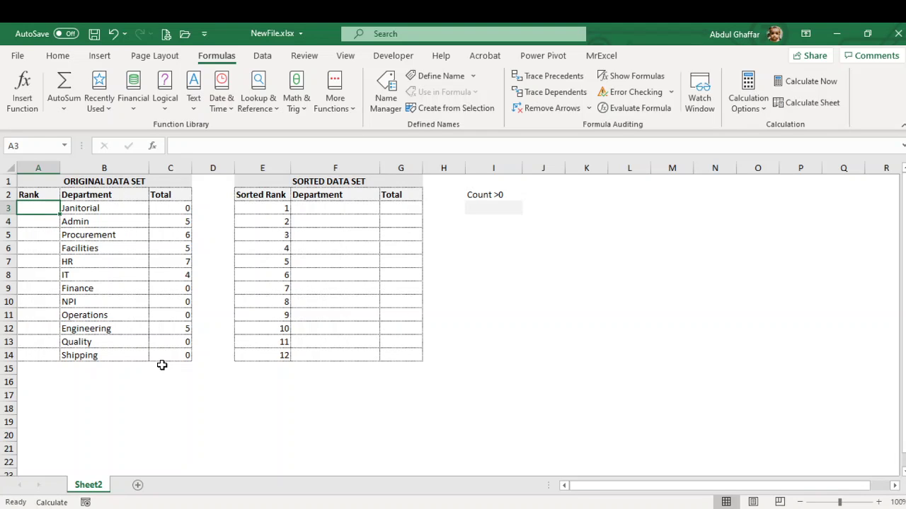
text(=)
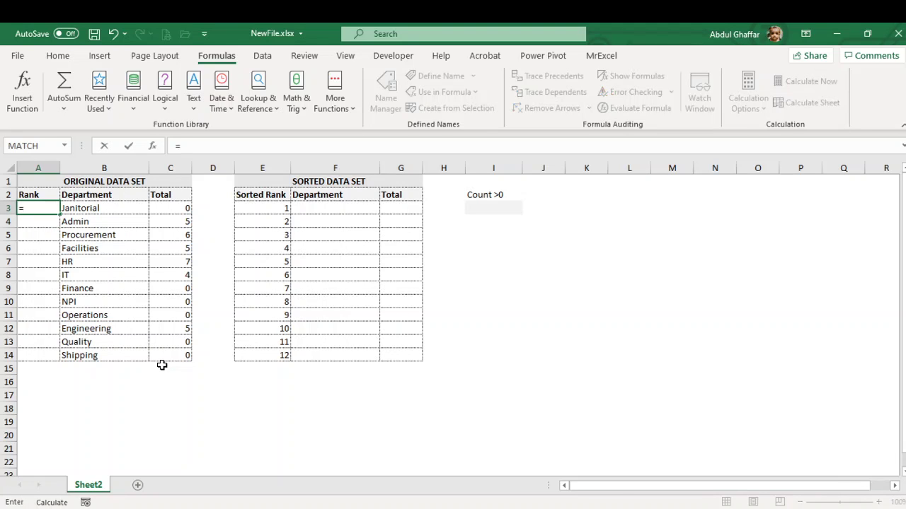
text(rank)
key(Down)
key(Down)
key(Tab)
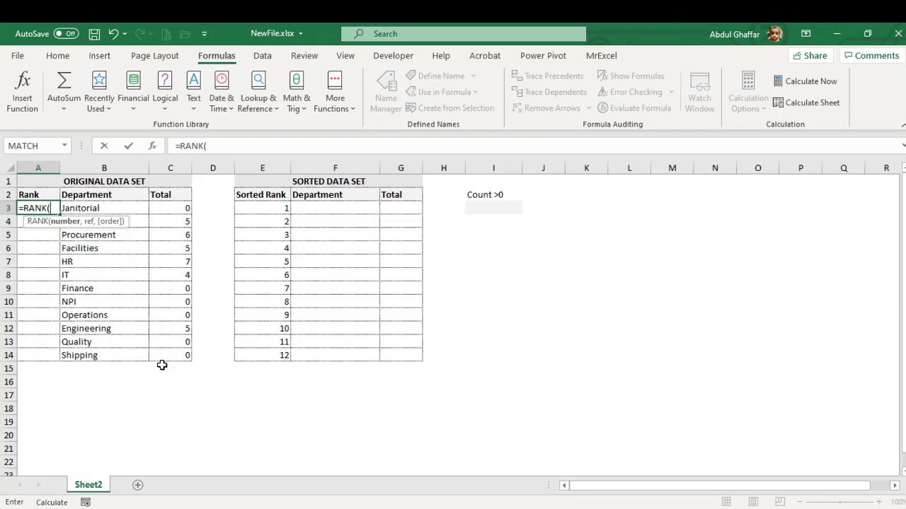
key(Right)
key(Right)
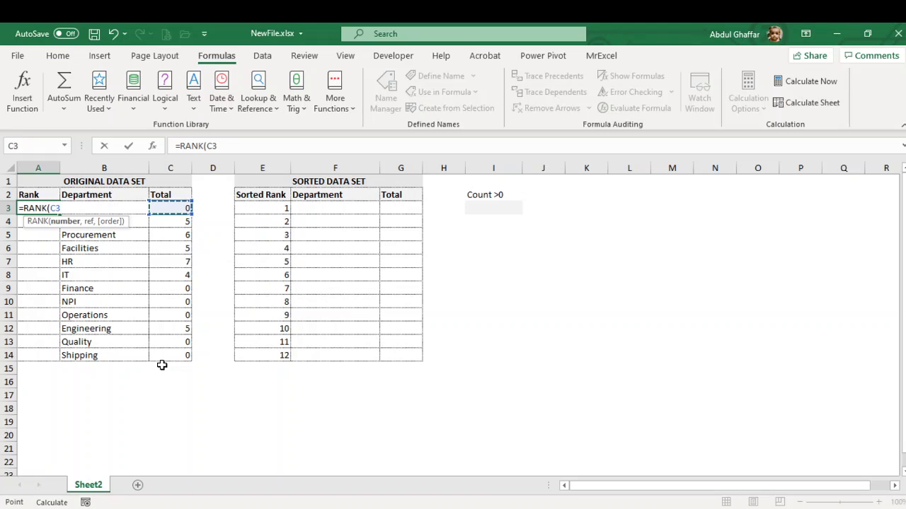
text(,)
key(Right)
key(Right)
key(Right)
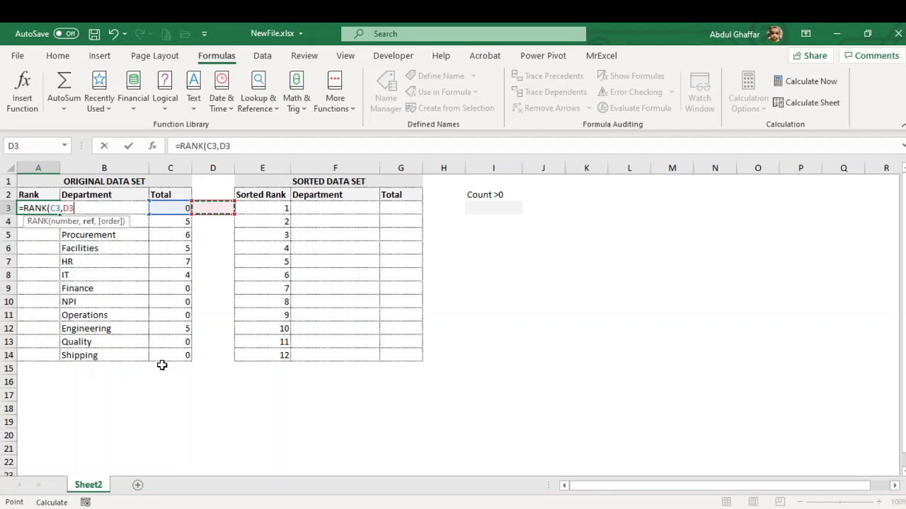
key(Left)
key(ctrl+shift+Down)
key(F4)
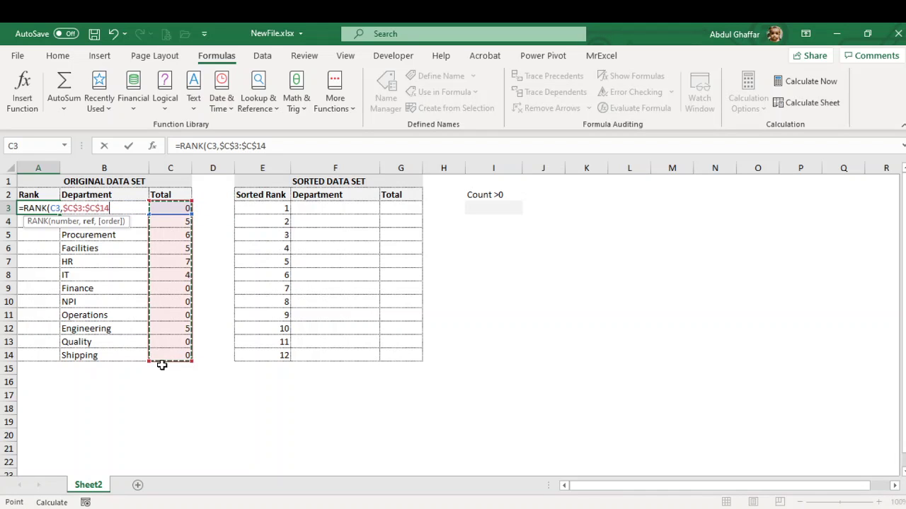
text())
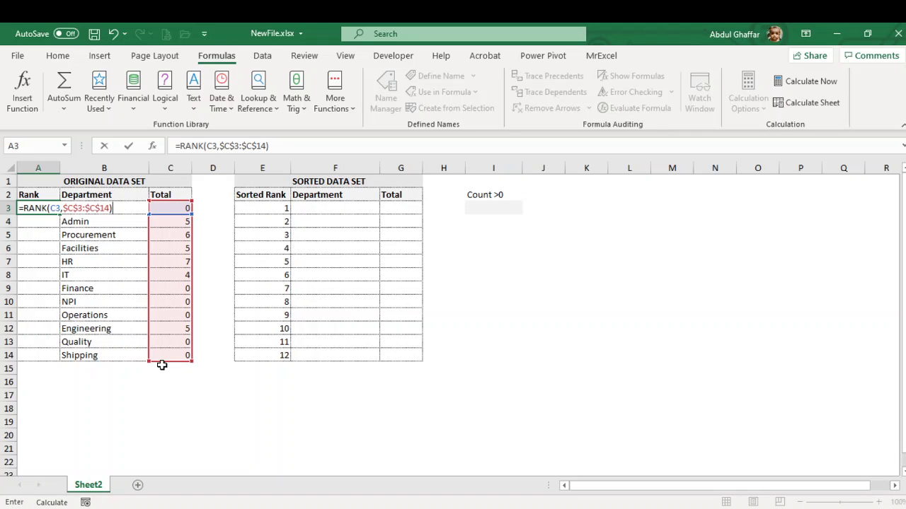
key(Return)
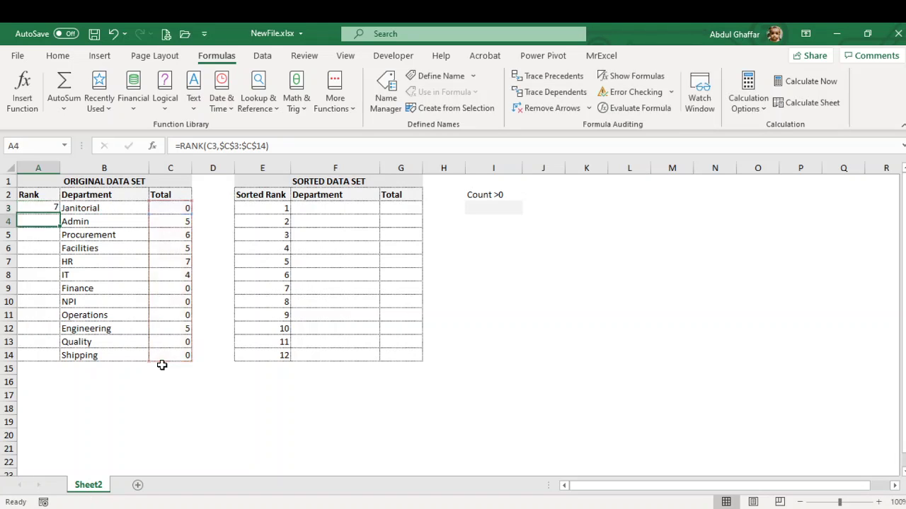
- Check the rank in A3 against the nonzero totals in C4:C8 and C12
key(Up)
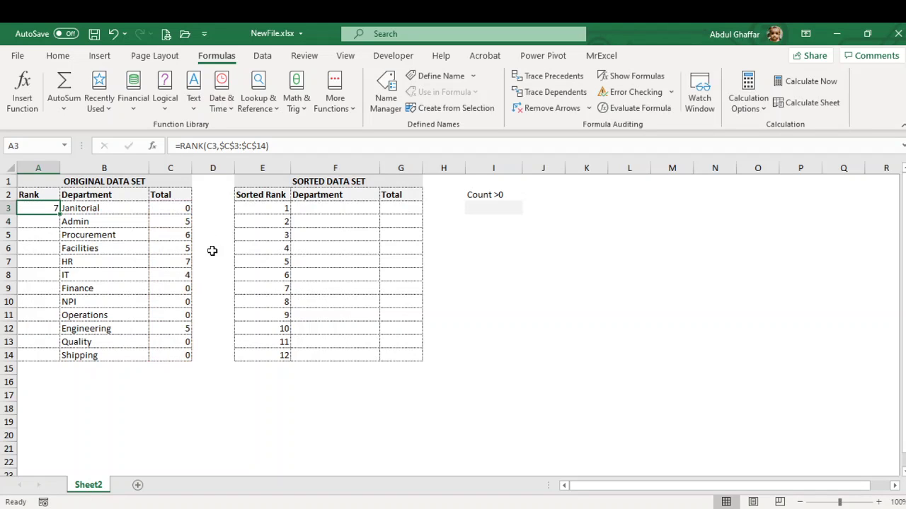
drag(177, 221, 169, 275)
ctrl+click(166, 328)
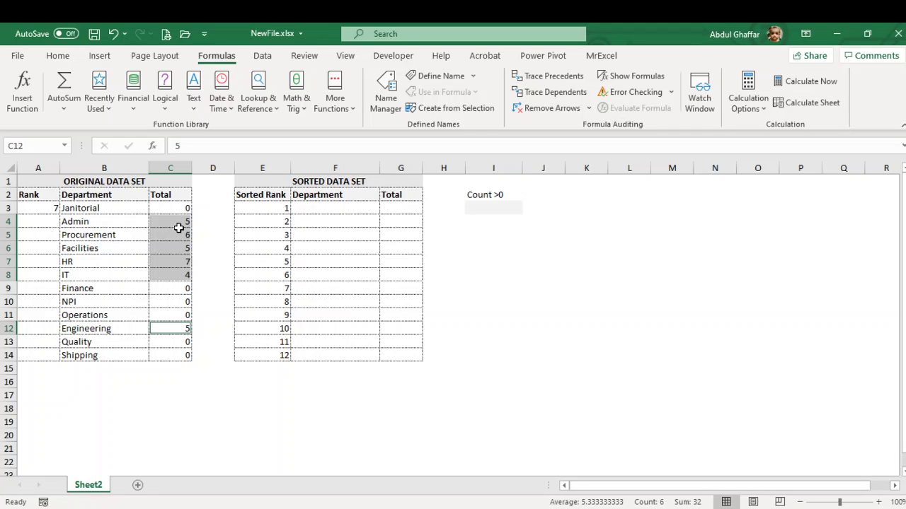
click(48, 209)
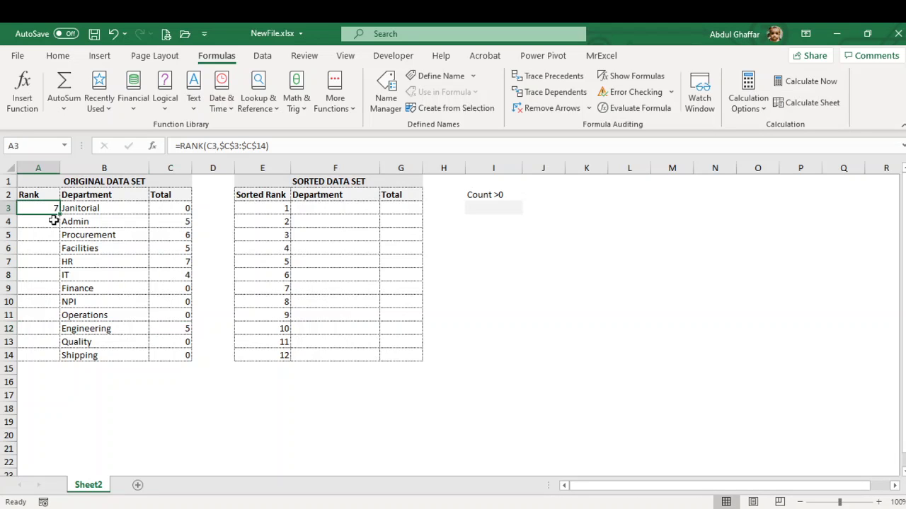
- Fill the RANK formula from A3 down into cell A4 for the Admin department
click(52, 220)
key(Up)
key(F2)
key(Return)
key(ctrl+d)
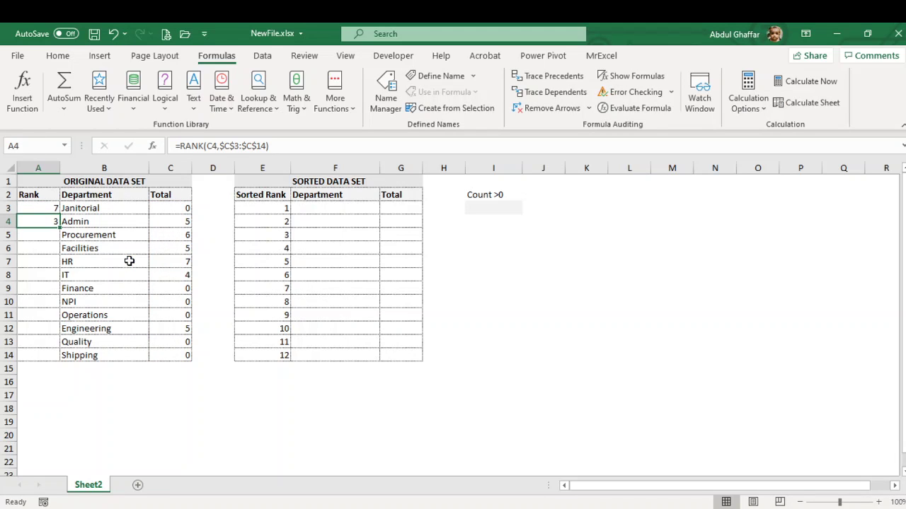
- Compare the Admin and Facilities totals with the rank in A4 to examine how equal totals are handled
click(166, 222)
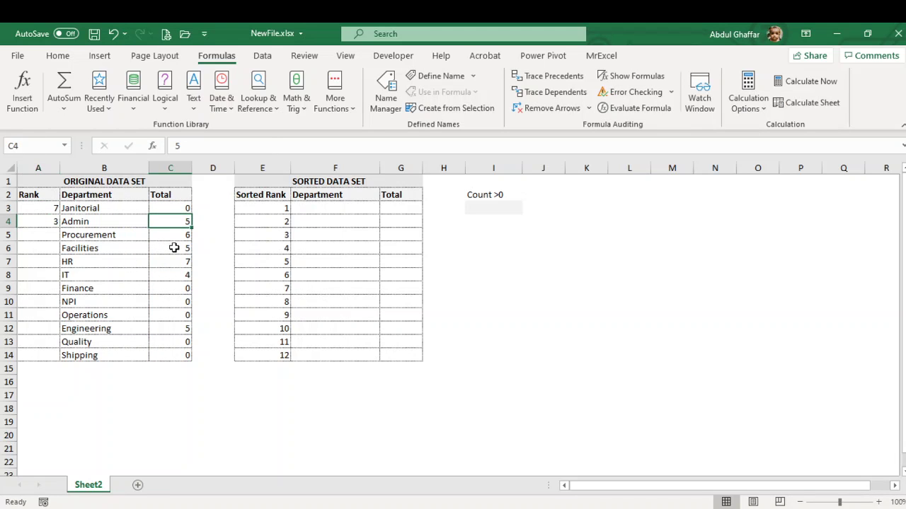
click(174, 248)
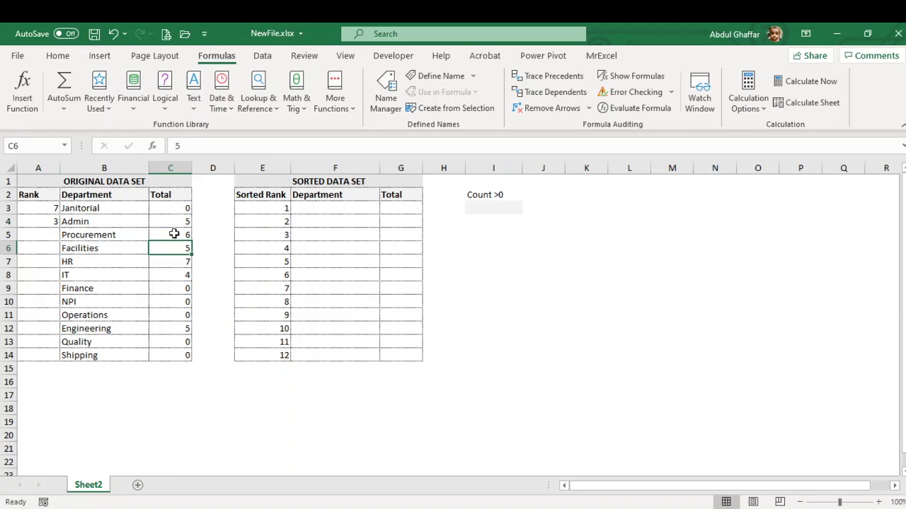
click(53, 219)
- Append a COUNTIF function to the RANK formula in A3, joined with a plus sign
click(49, 208)
key(F2)
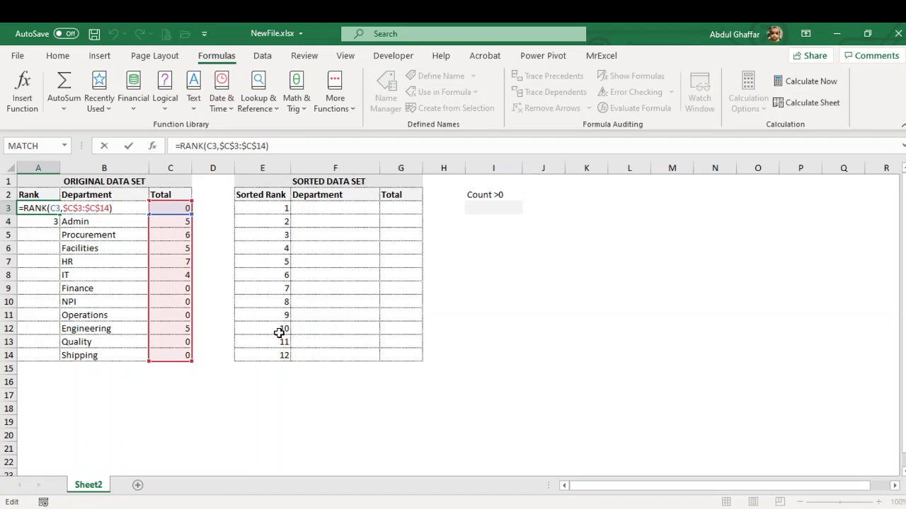
text(+coun)
key(Down)
key(Down)
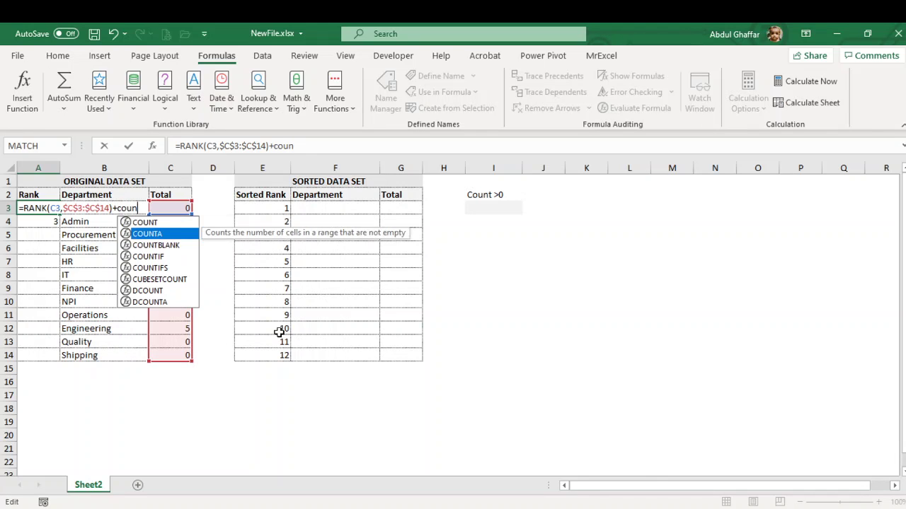
key(Tab)
key(BackSpace)
key(BackSpace)
key(BackSpace)
key(BackSpace)
key(BackSpace)
key(BackSpace)
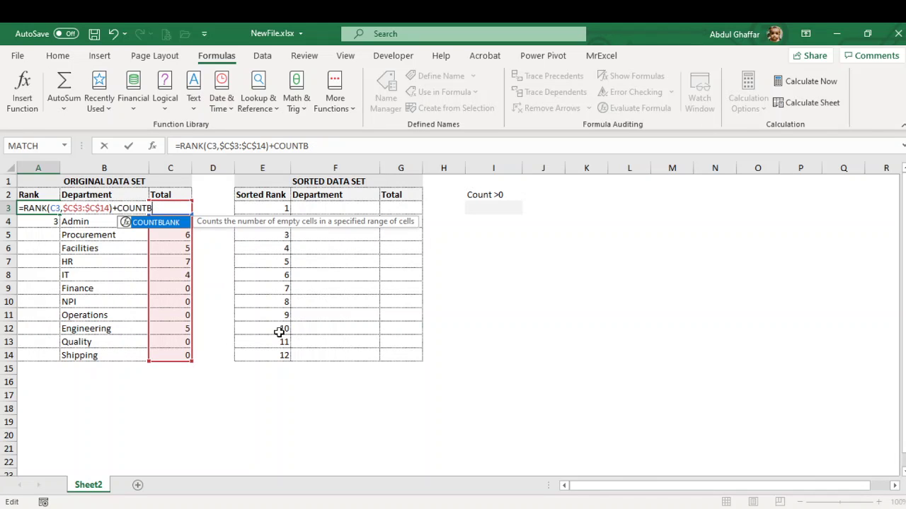
text(if()
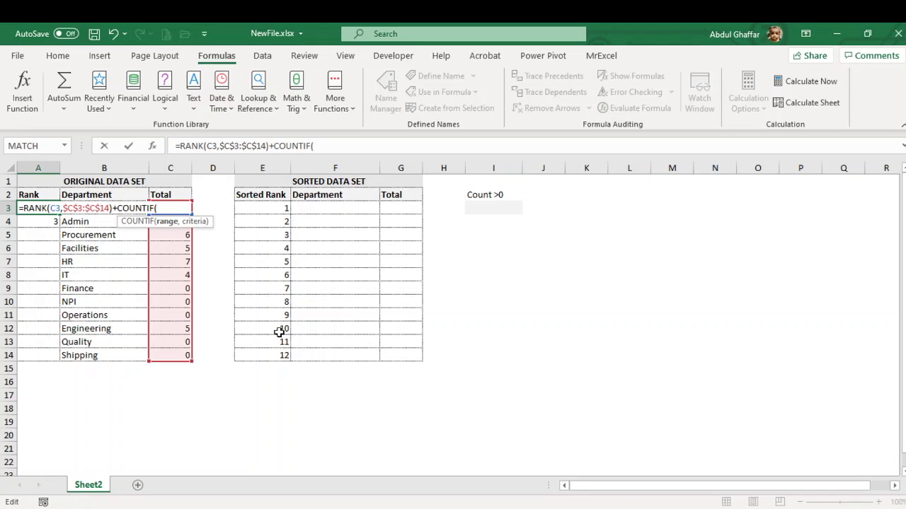
- Give the COUNTIF in A3 the range C3:C3 and criteria C3, close it, and subtract 1
key(Right)
key(Right)
key(F8)
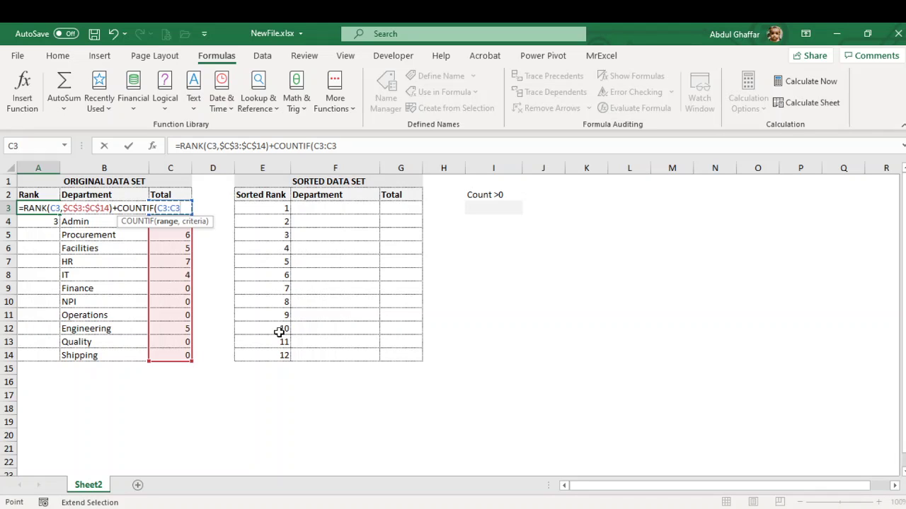
text(,)
key(Right)
key(Right)
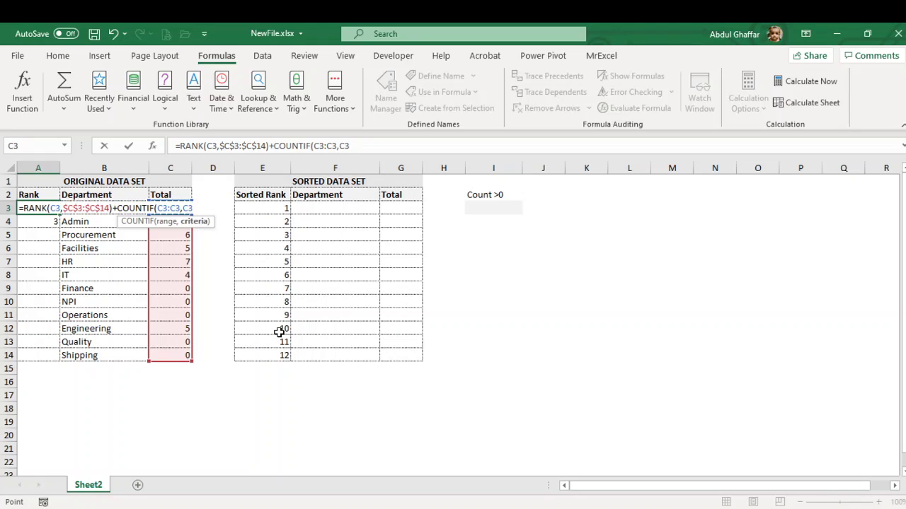
text())
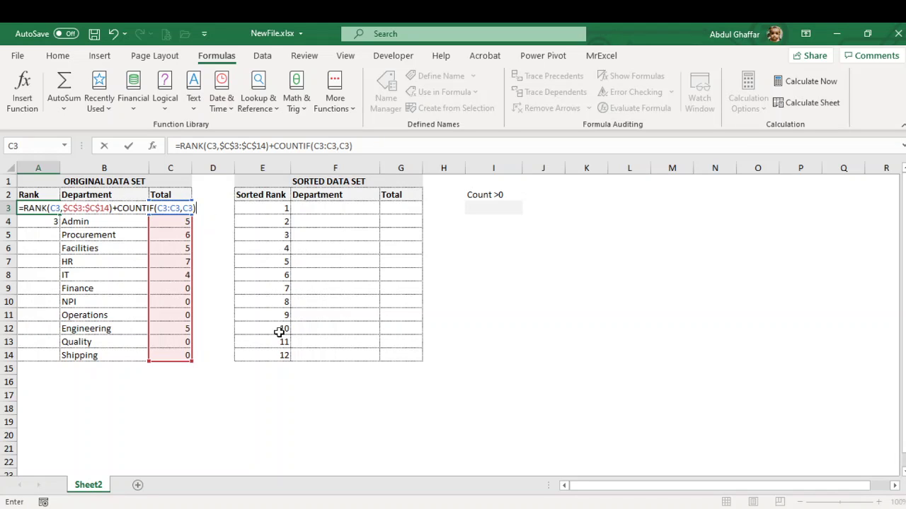
text(-1)
- Lock the start of the COUNTIF range as $C$3 in A3 and fill the formula down to A14
click(163, 208)
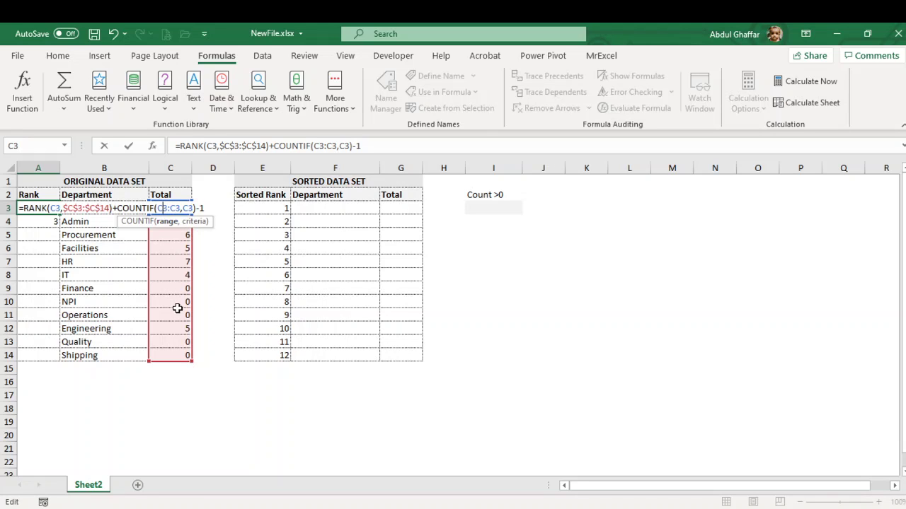
key(F4)
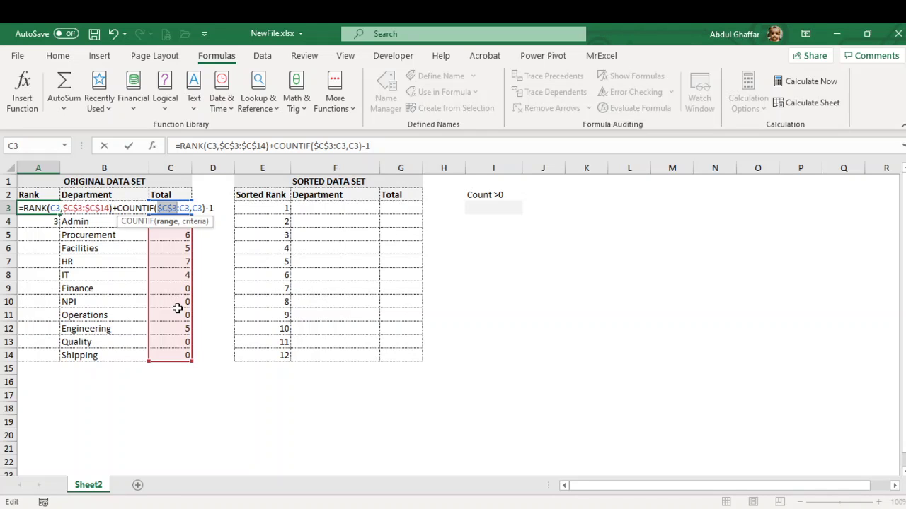
key(Return)
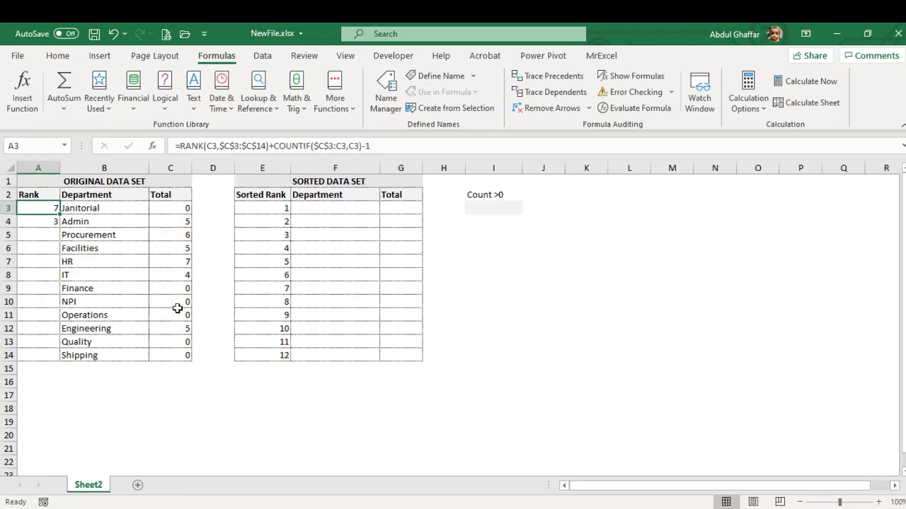
drag(38, 208, 59, 355)
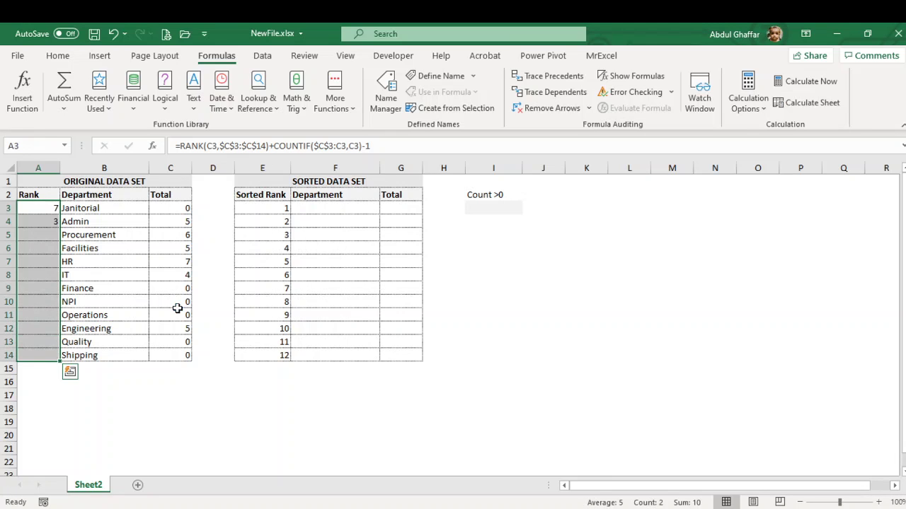
key(shift+BackSpace)
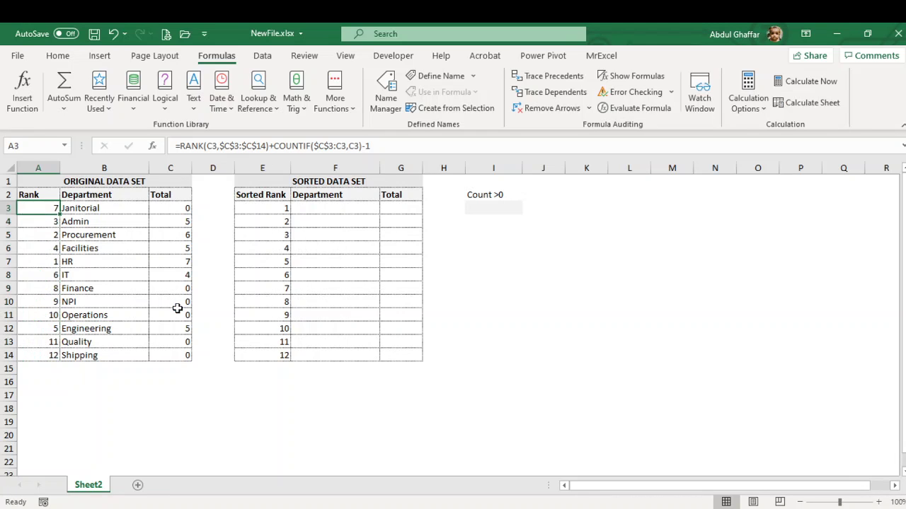
- Review the filled rank formulas in A4 through A8 and the cell ranges they refer to
key(Return)
key(F2)
key(Return)
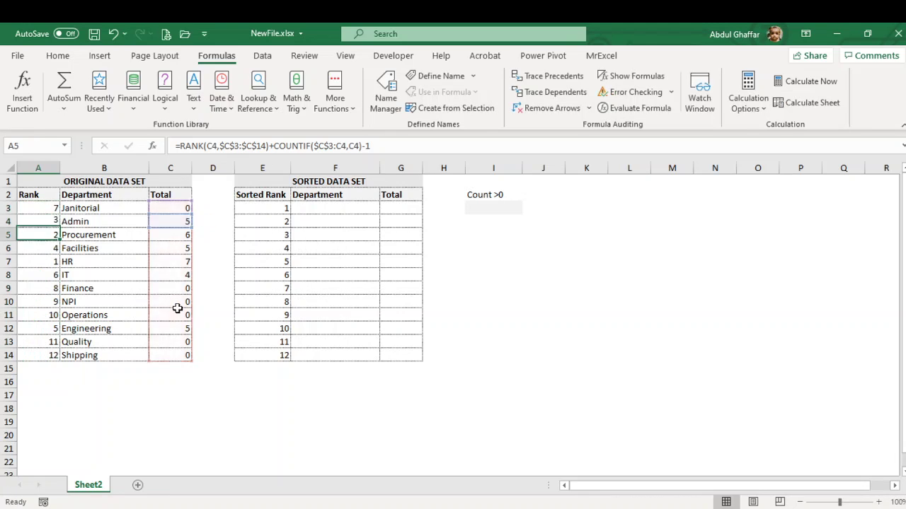
key(F2)
key(Return)
key(F2)
key(Return)
key(F2)
key(Return)
key(F2)
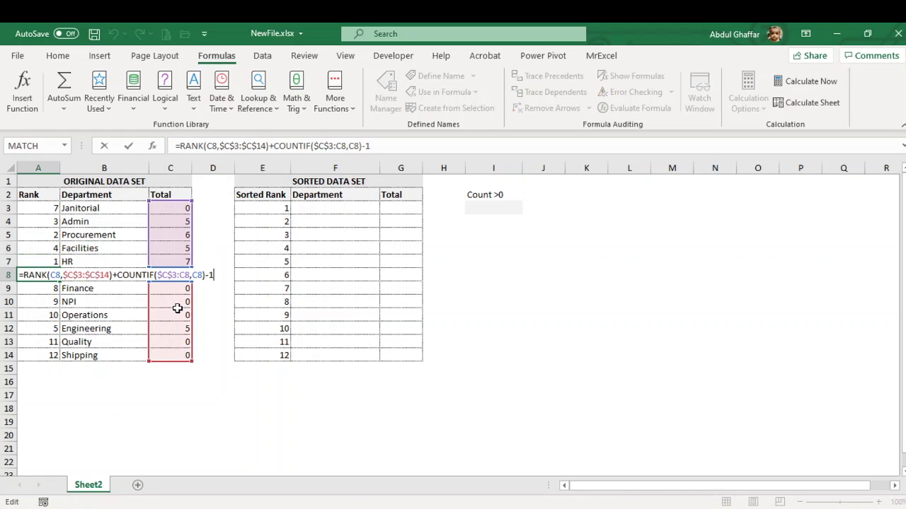
key(Return)
- Check the ranks in A3:A14 against the totals for ties and zero values
key(Up)
key(Up)
key(Up)
key(Up)
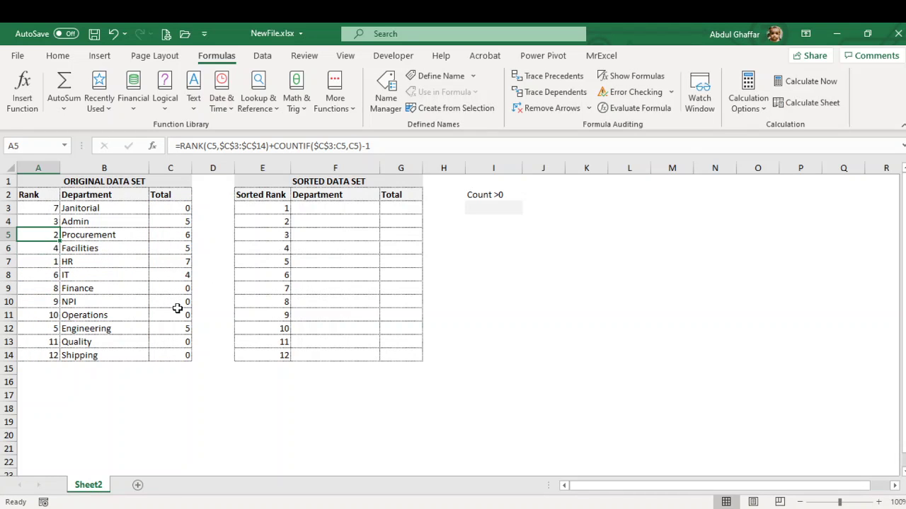
key(Down)
key(Down)
key(Down)
key(Up)
key(Up)
key(Up)
key(Up)
key(Up)
key(Down)
key(Down)
key(Down)
key(Down)
key(Down)
key(Down)
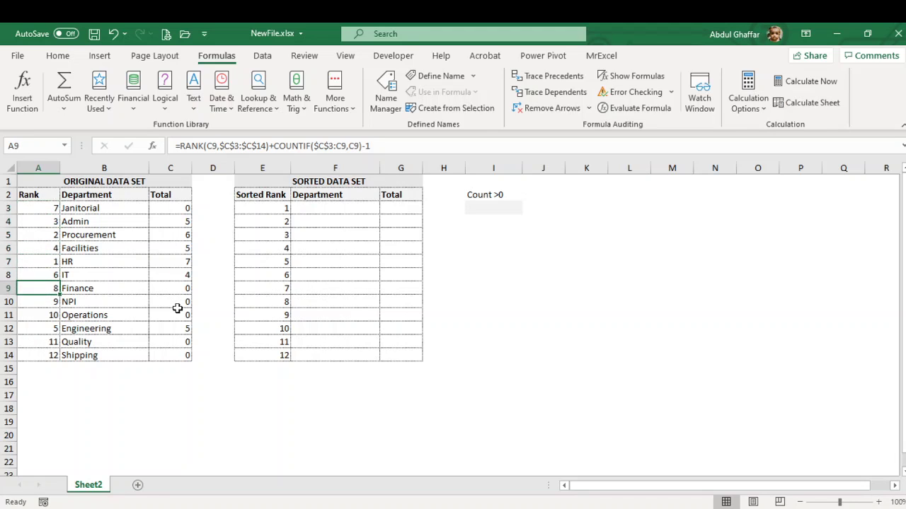
key(Down)
key(Down)
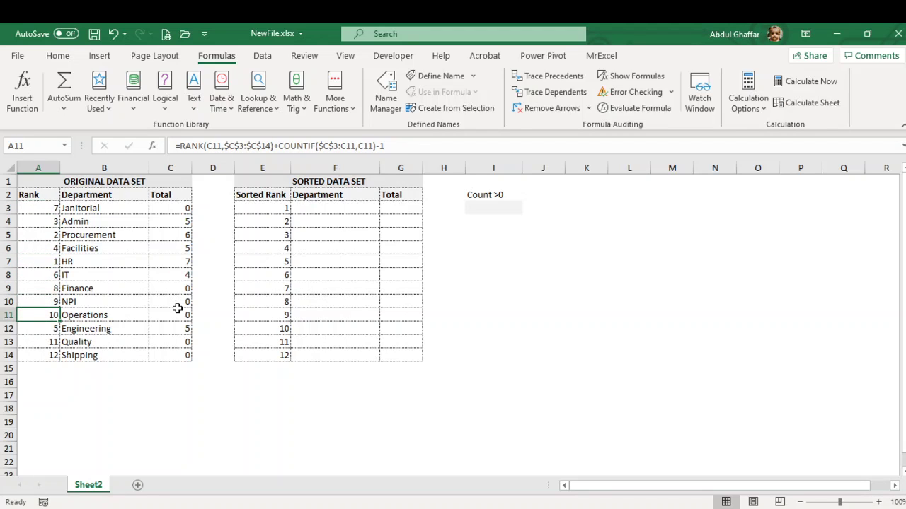
key(Down)
key(Down)
key(Down)
key(Up)
key(Down)
key(Right)
key(Right)
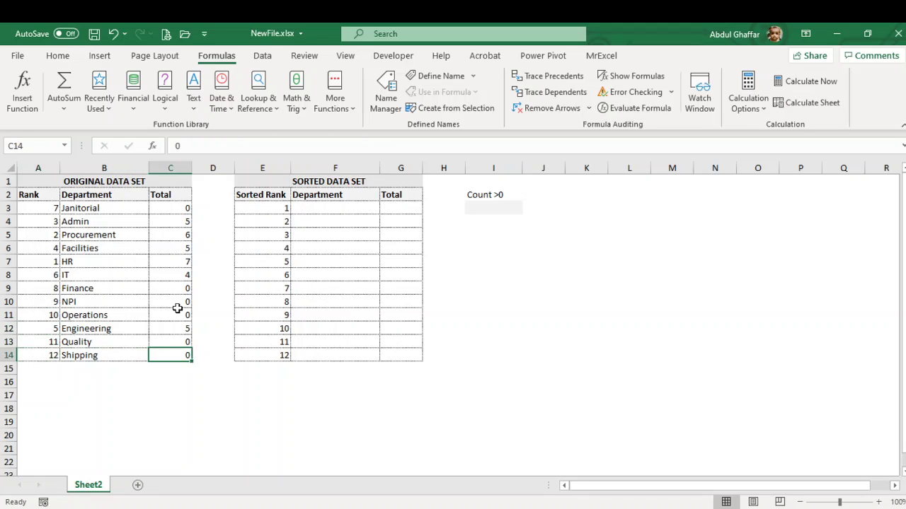
key(Right)
key(Left)
key(Down)
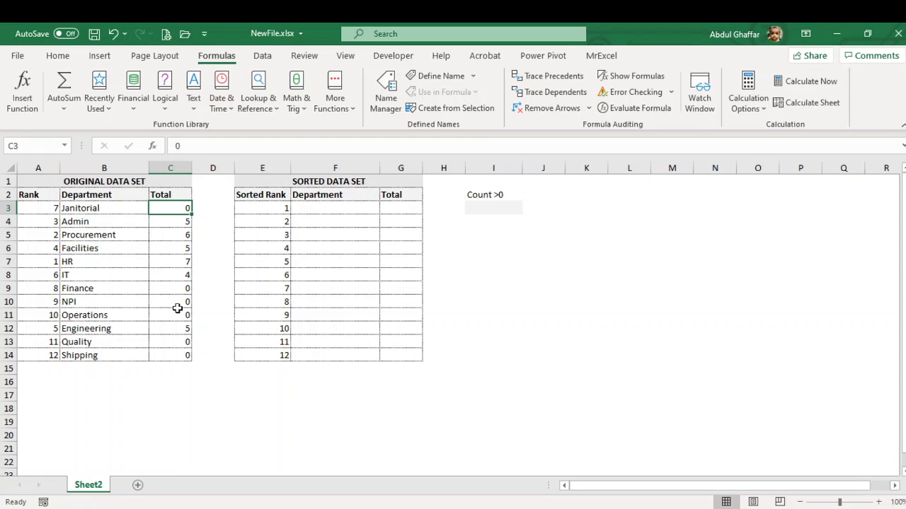
- Examine the Sorted Rank numbers in column E of the sorted data set
key(Right)
key(Right)
key(Down)
key(Down)
key(Down)
key(Down)
key(Down)
key(Down)
key(Down)
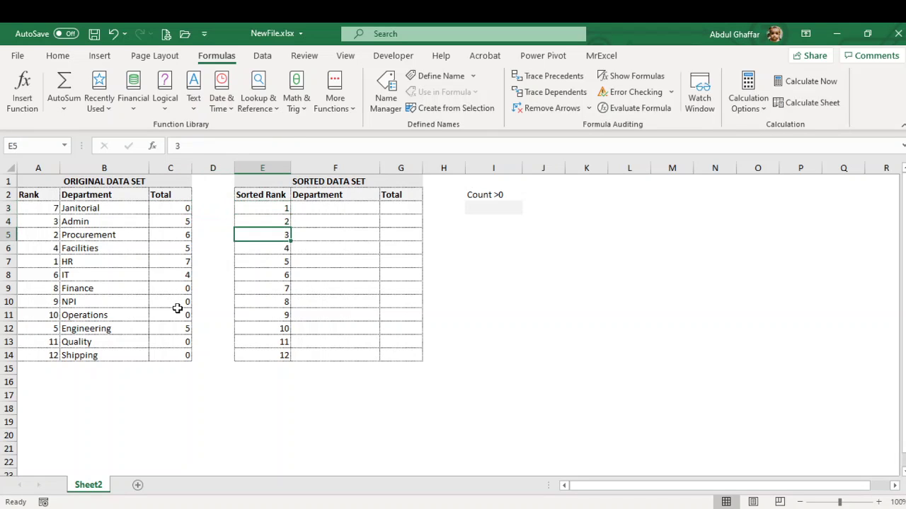
key(Up)
key(Up)
key(Up)
key(Up)
key(Up)
key(Up)
key(Up)
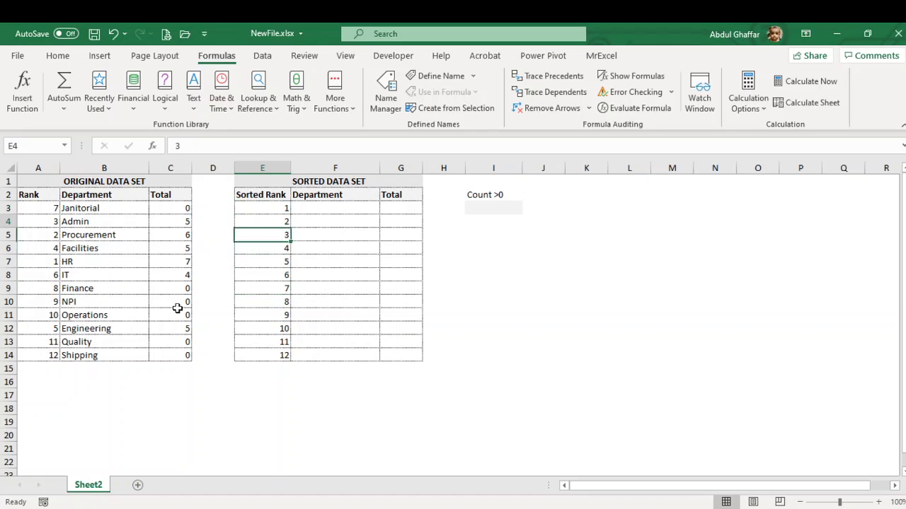
key(ctrl+Down)
key(ctrl+Up)
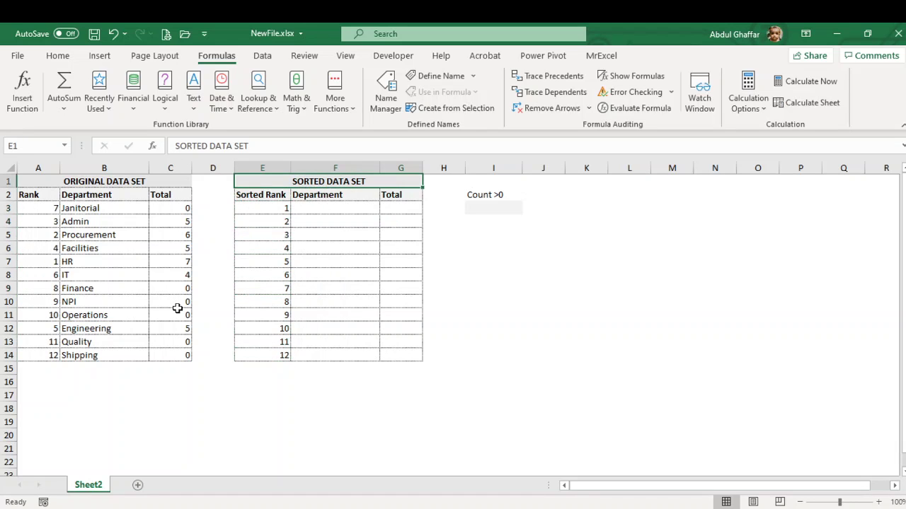
key(Down)
key(Down)
key(Right)
text(=vl)
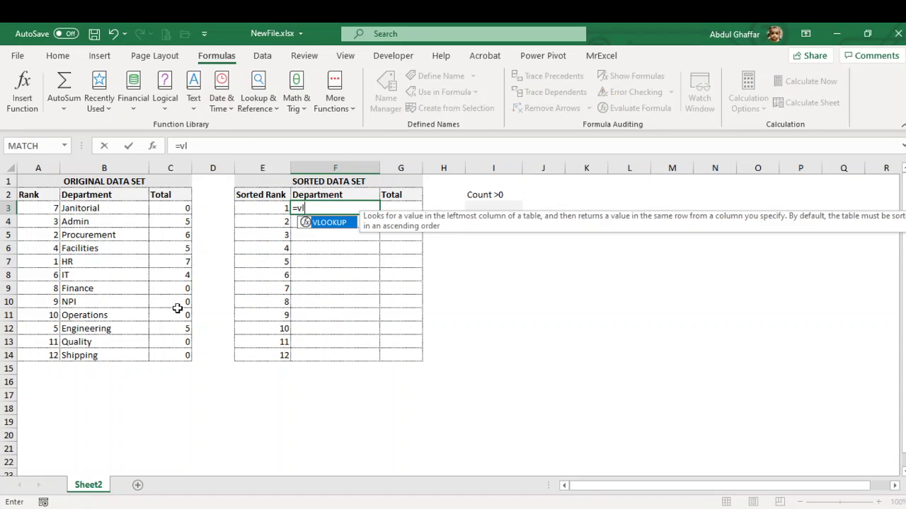
key(Tab)
key(Left)
key(Left)
key(Left)
key(Left)
key(Left)
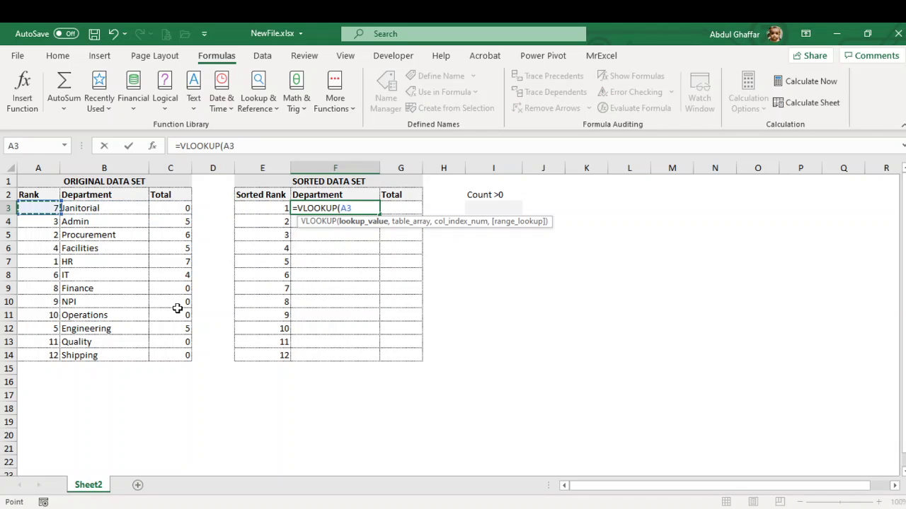
key(ctrl+shift+Down)
key(ctrl+shift+Right)
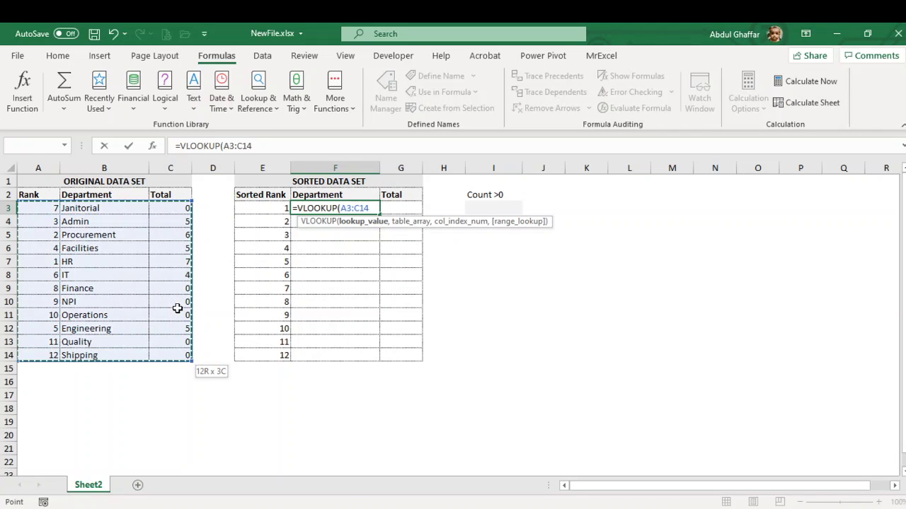
key(Escape)
- Enter =VLOOKUP(E3,$A$3:$C$14,2,0) in F3 to return the department for the first sorted rank
text(=vl)
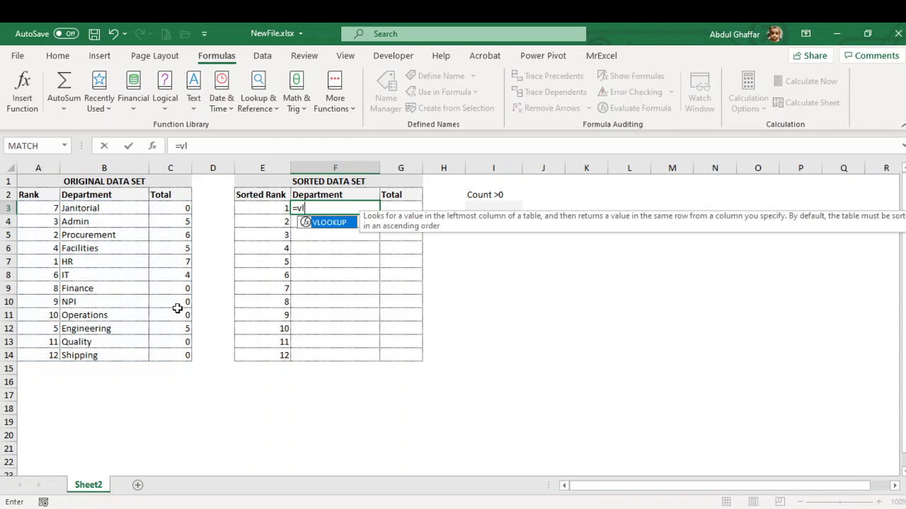
key(Tab)
key(Left)
text(,)
key(Left)
key(Left)
key(Left)
key(Left)
key(Left)
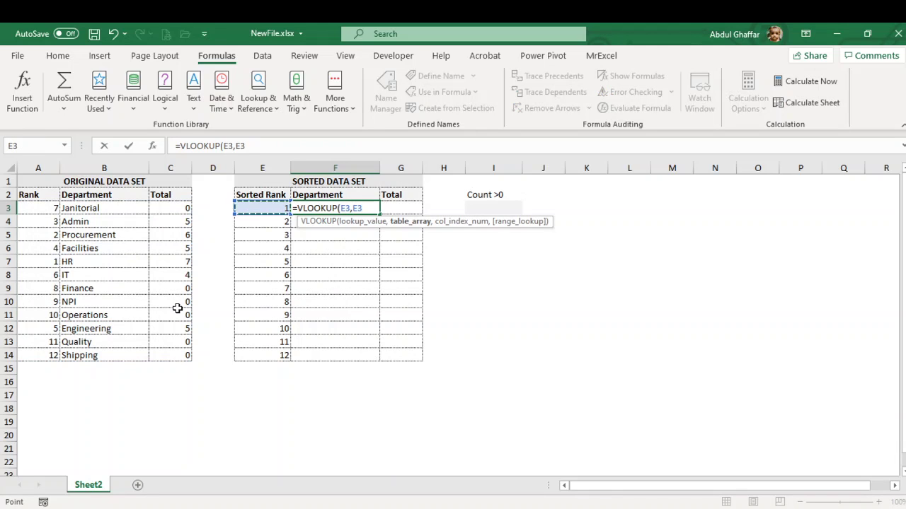
key(ctrl+shift+Down)
key(ctrl+shift+Right)
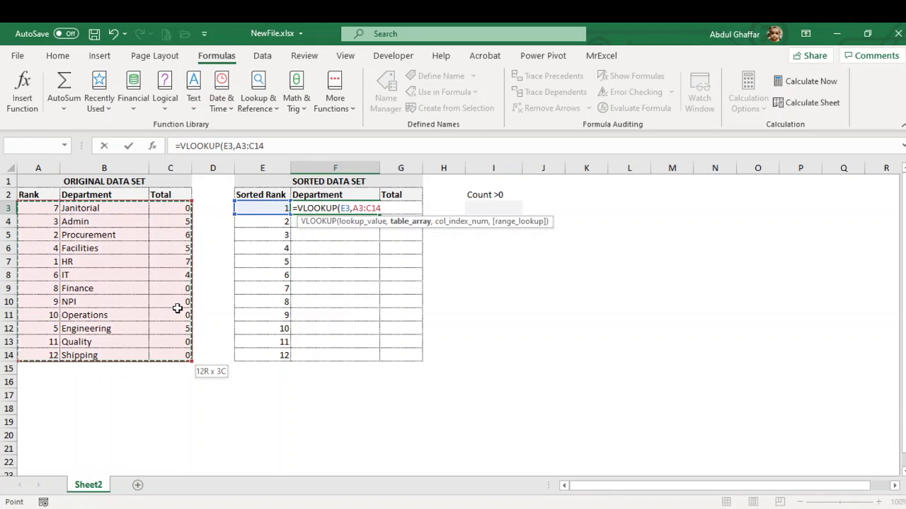
key(F4)
text(,)
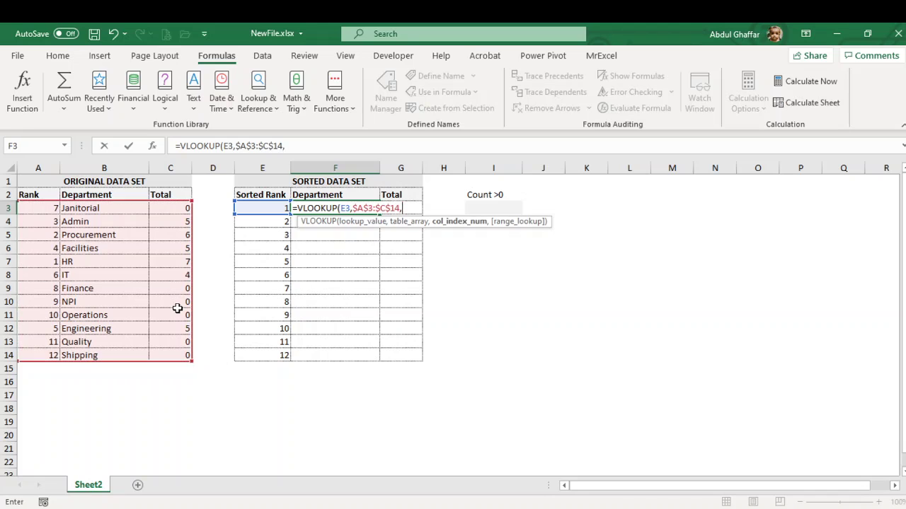
text(2,)
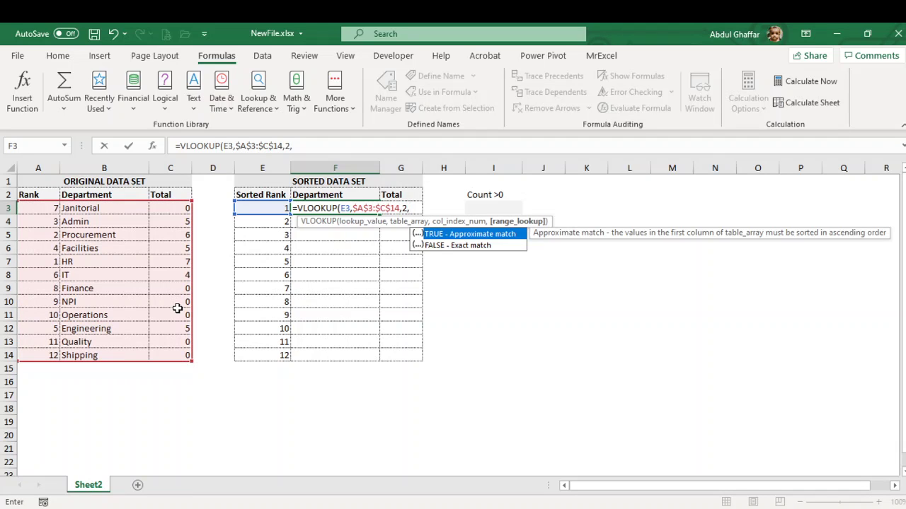
text(0))
key(ctrl+Return)
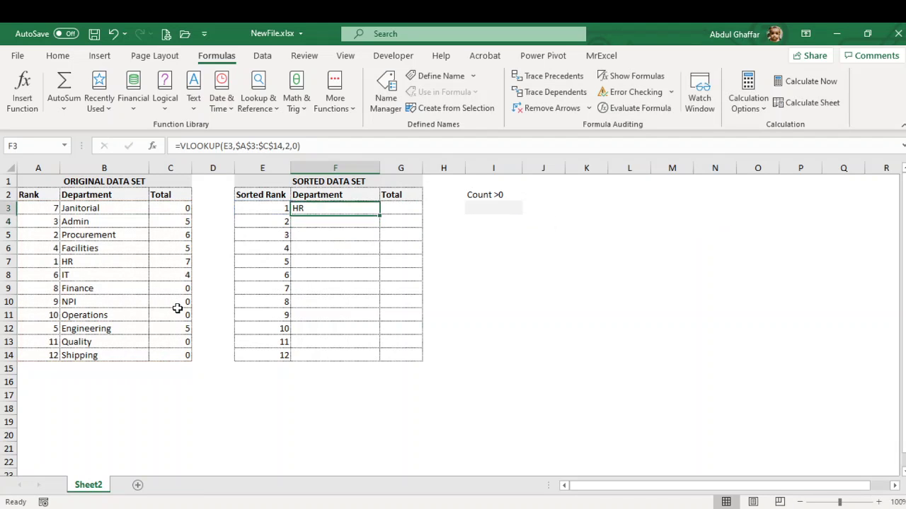
- Lock the lookup value's column in F3, making the formula =VLOOKUP($E3,$A$3:$C$14,2,0)
key(F2)
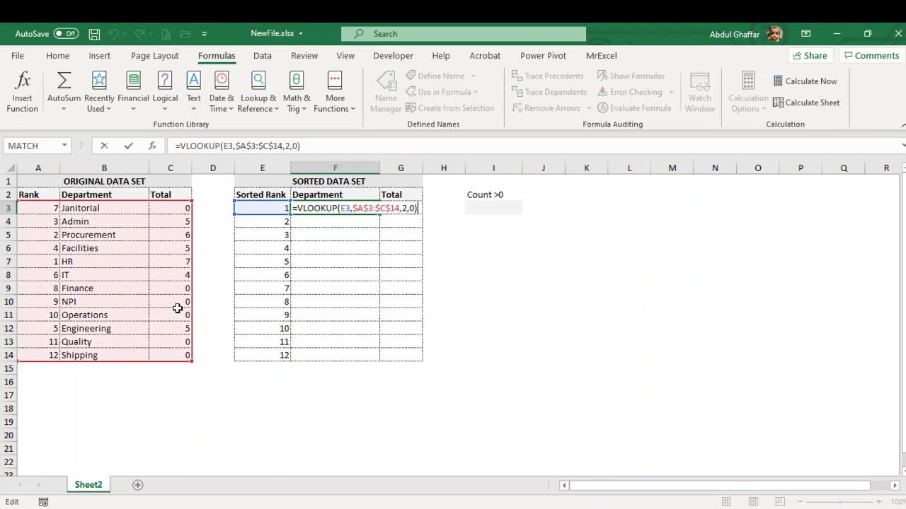
key(Left)
key(Left)
key(Left)
key(Left)
key(Left)
key(Left)
key(Left)
key(Left)
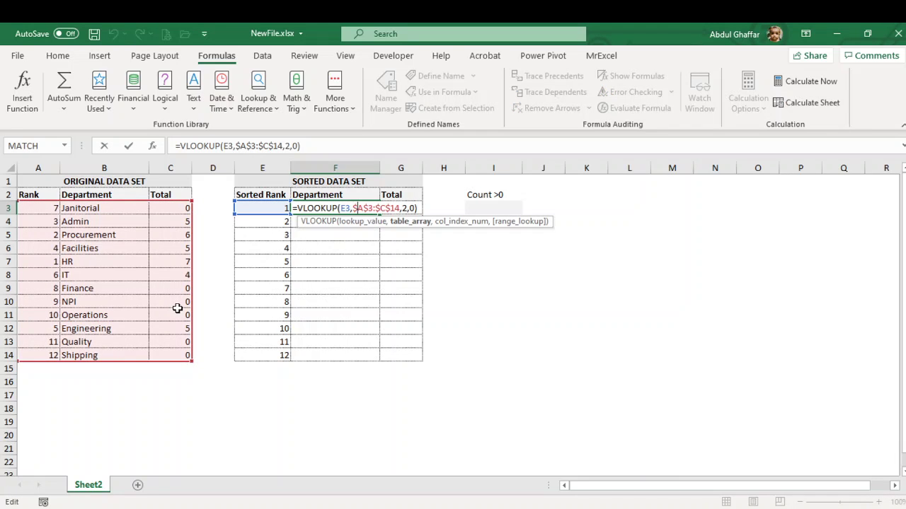
key(Left)
key(Left)
key(Left)
key(Left)
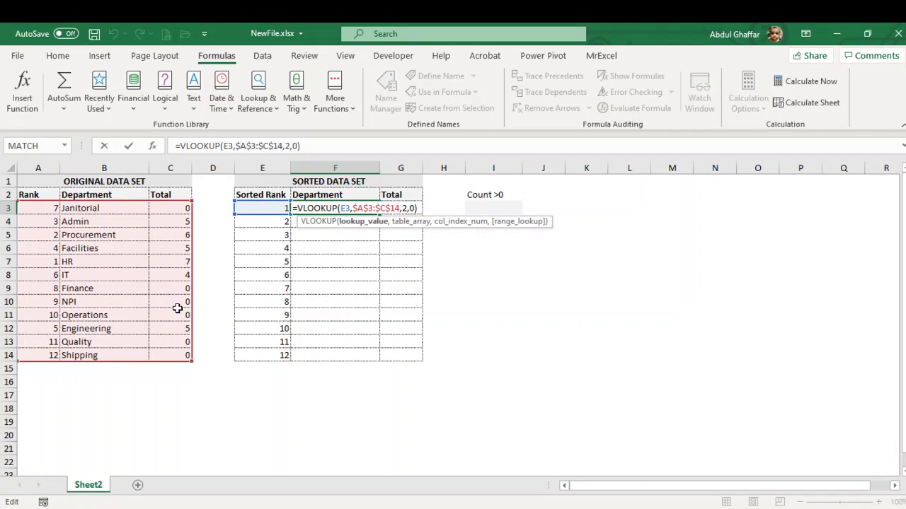
text($)
key(Return)
key(Up)
- Copy the lookup formula from F3 and paste only the formula into G3
key(ctrl+c)
key(Right)
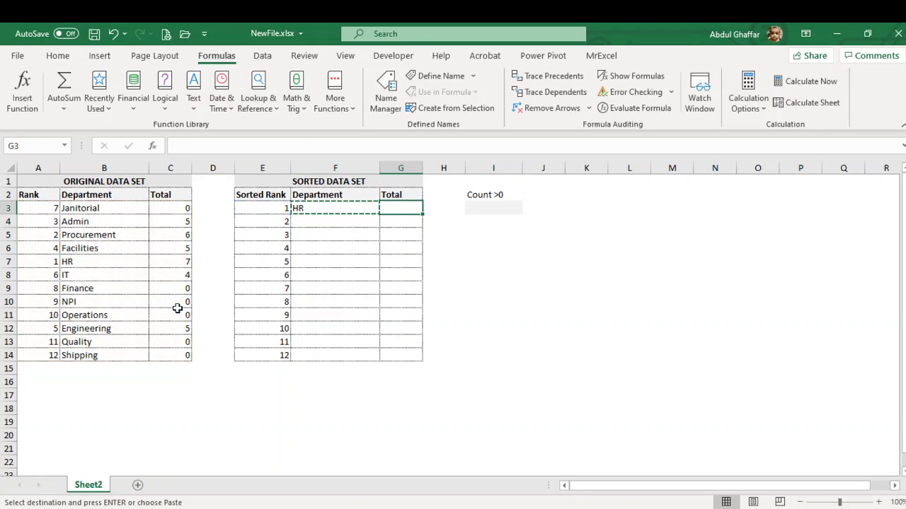
key(alt+e)
key(s)
key(f)
key(Return)
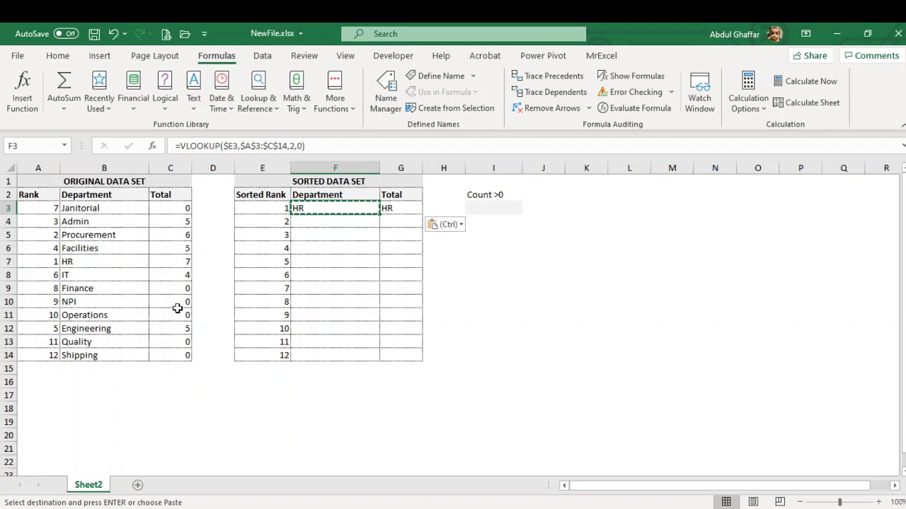
- Set the VLOOKUP column index in G3 to 3 to return the department's total
key(Escape)
key(F2)
key(Left)
key(Left)
key(Left)
key(Left)
key(Left)
key(Left)
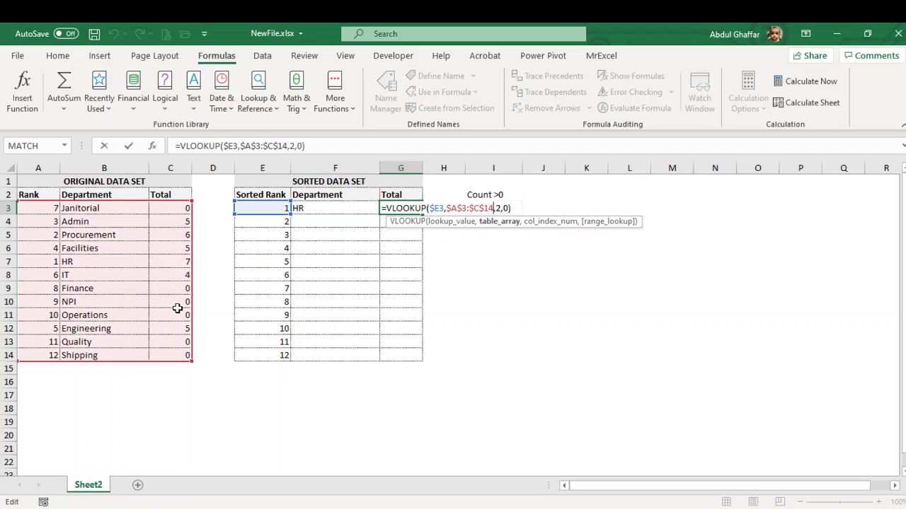
key(Right)
key(shift+Right)
text(3)
key(Return)
- Fill the lookup formulas in F3:G3 down through row 14 of the sorted data set
key(Left)
key(Up)
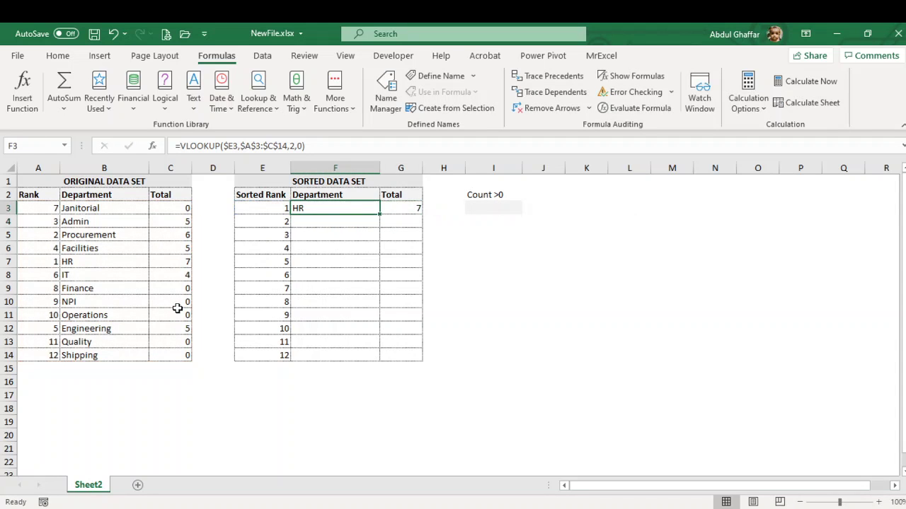
key(shift+Right)
key(shift+Down)
key(shift+Down)
key(shift+Down)
key(shift+Down)
key(shift+Down)
key(shift+Down)
key(shift+Down)
key(shift+Down)
key(shift+Down)
key(shift+Down)
key(shift+Down)
key(ctrl+d)
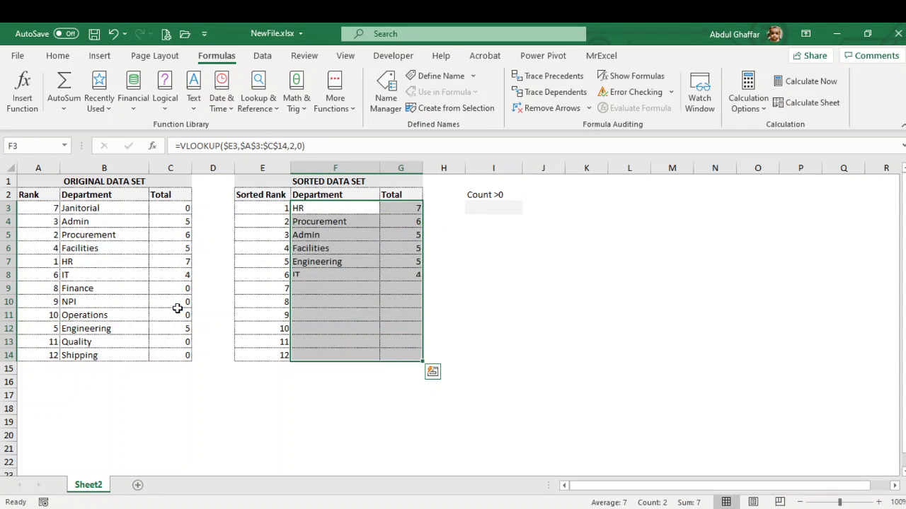
- Review the filled lookup formulas in F3:G14 and compare the sorted ranks, departments and totals
click(395, 208)
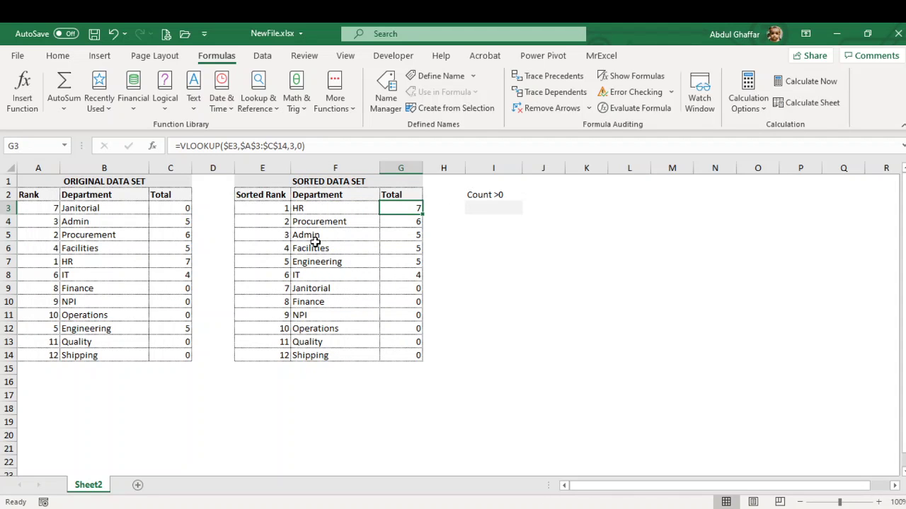
key(Down)
key(Down)
key(Down)
key(Down)
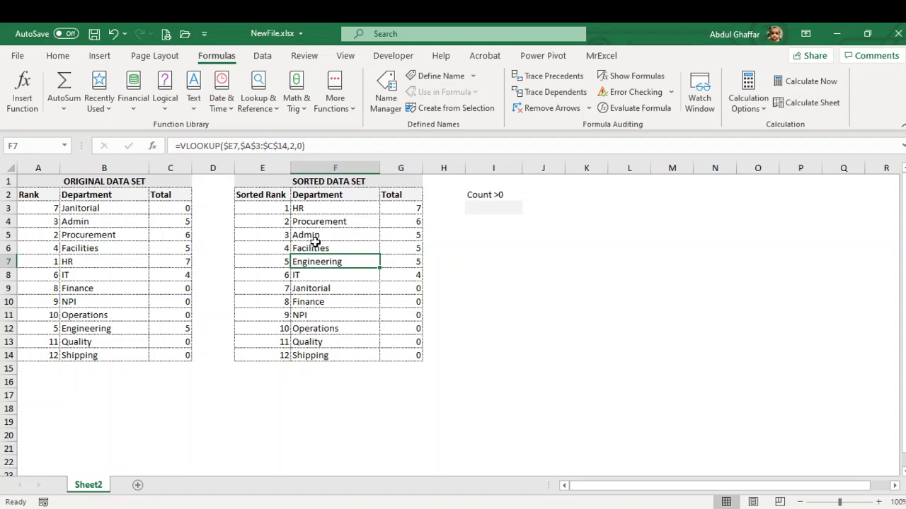
key(Up)
key(Up)
key(Up)
key(Left)
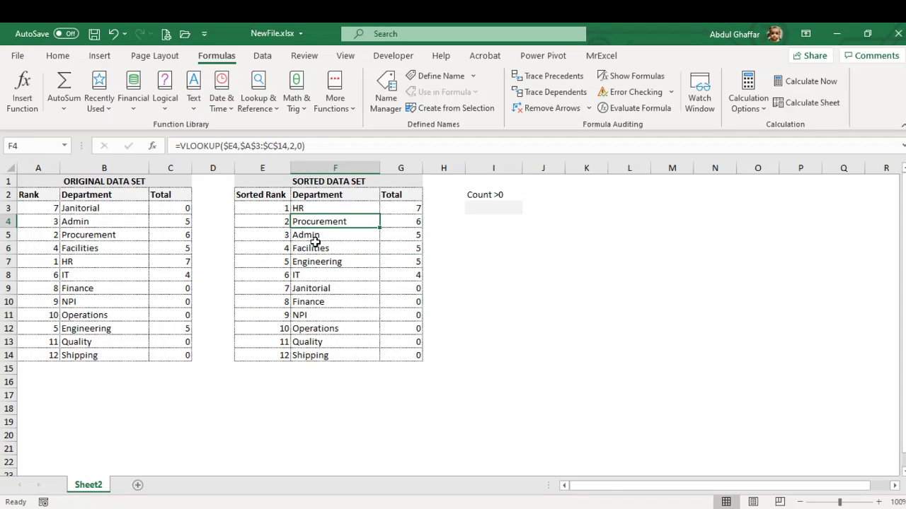
key(Down)
key(Left)
key(Down)
key(Down)
key(Down)
key(Down)
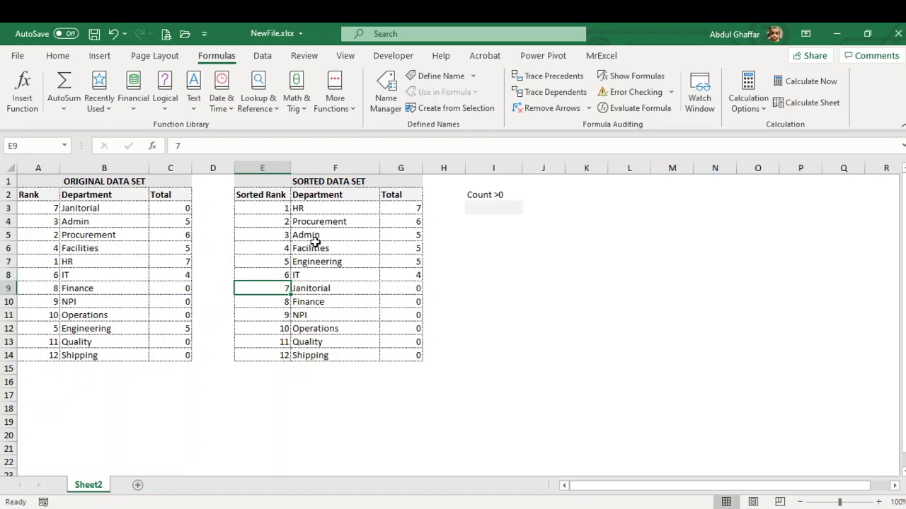
key(Up)
key(Up)
key(Up)
key(Up)
key(Right)
key(Right)
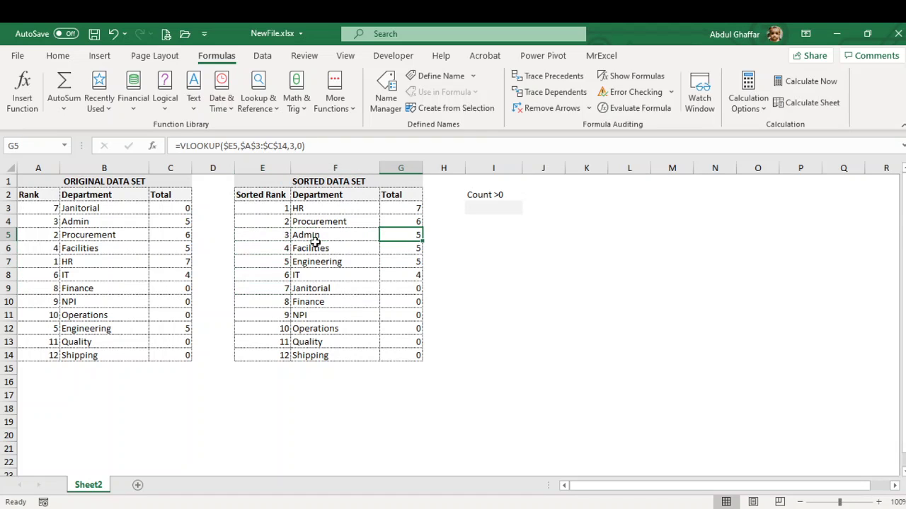
key(Down)
key(Left)
key(Down)
key(Right)
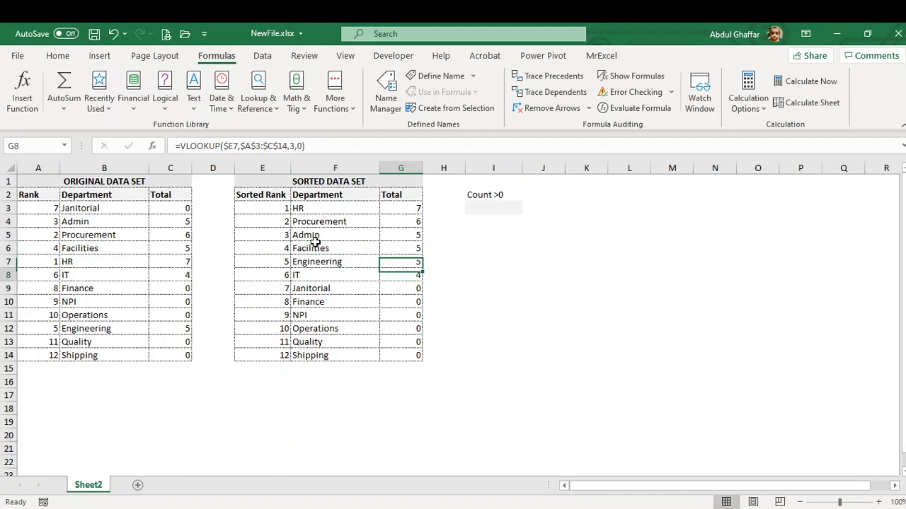
key(Down)
key(Left)
key(Left)
- Begin a COUNTIF formula in I3 under Count >0, using the sorted totals $G$3:$G$14 as its range
key(Right)
key(Right)
key(Right)
key(Right)
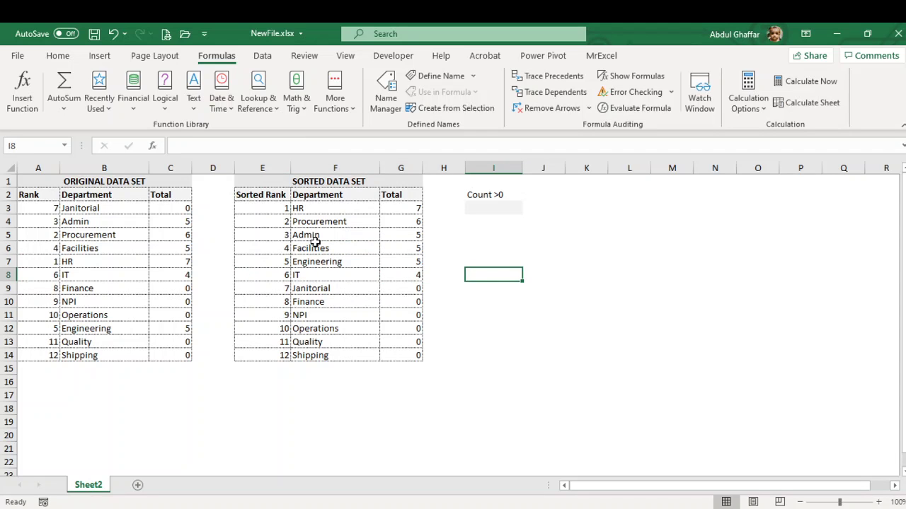
key(ctrl+Up)
key(Down)
text(=)
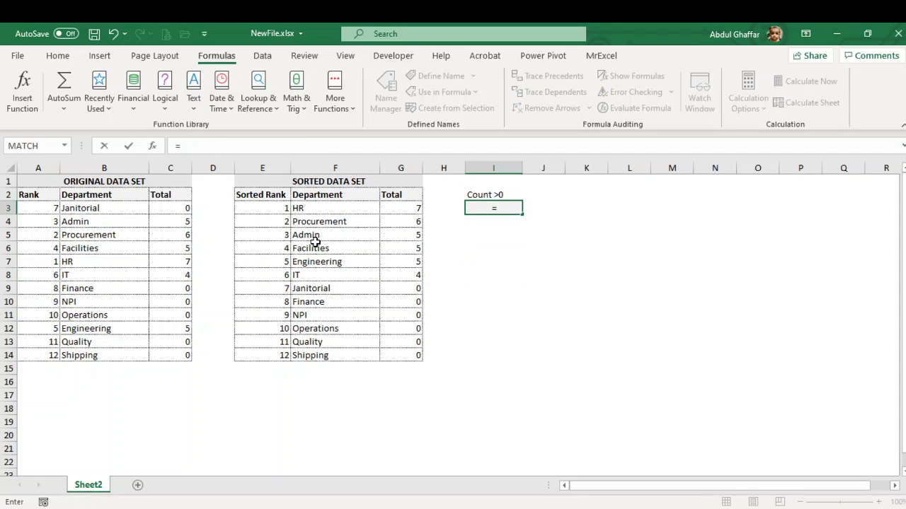
text(coun)
key(Down)
key(Down)
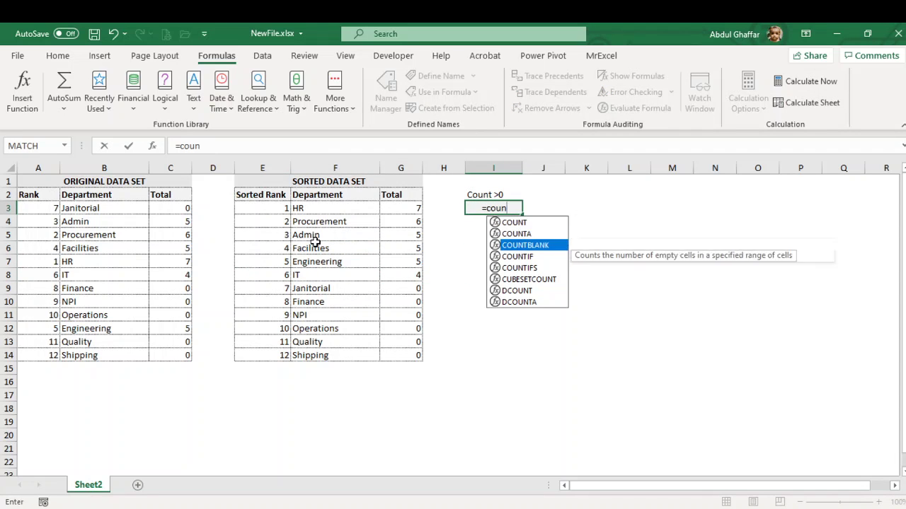
key(Down)
key(Tab)
key(Left)
key(Left)
key(ctrl+shift+Down)
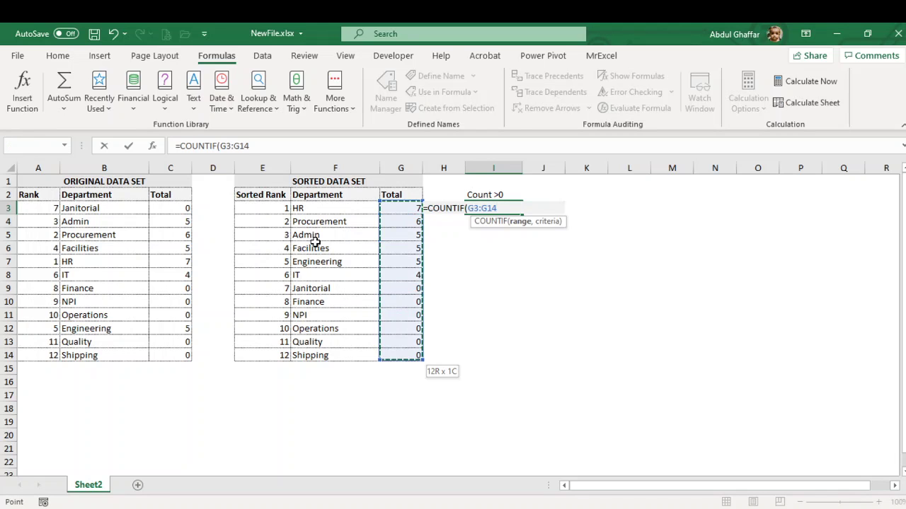
key(F4)
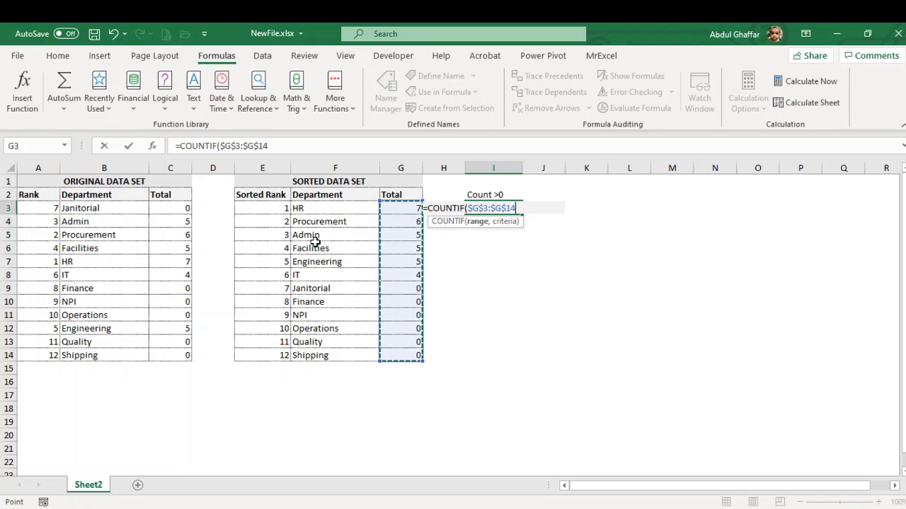
- Complete the I3 formula with the quoted criterion ">0" so it reads =COUNTIF($G$3:$G$14,">0")
text(,>0)
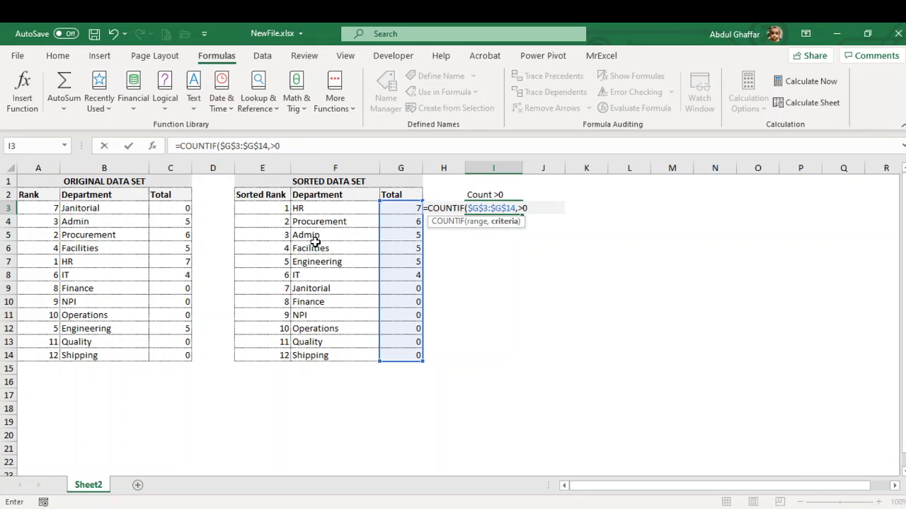
text())
key(Return)
key(Return)
key(Right)
text(")
key(Return)
key(Up)
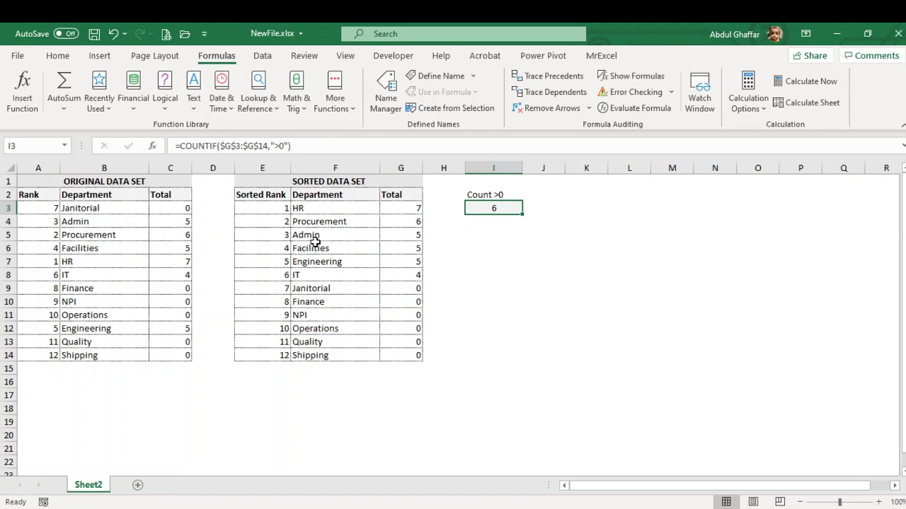
- Check the count in I3 against the non-zero totals in G3:G8
drag(408, 208, 418, 279)
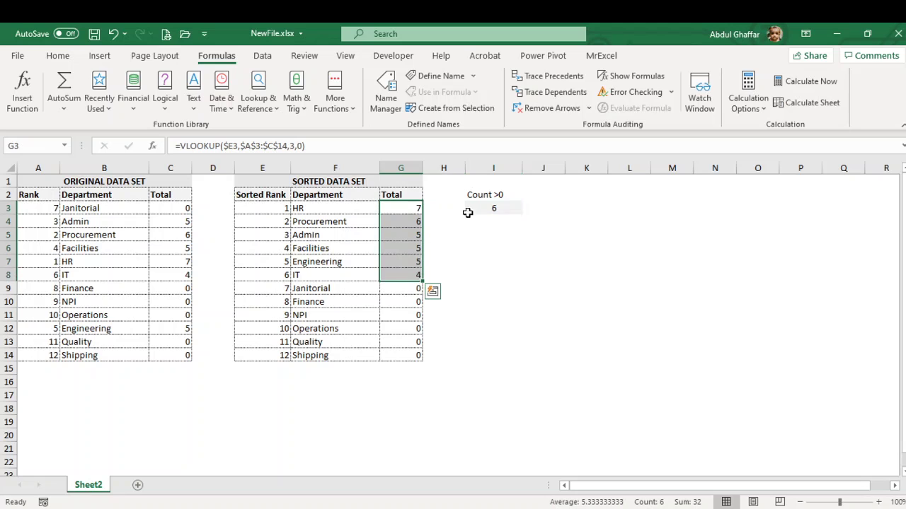
click(480, 206)
click(411, 206)
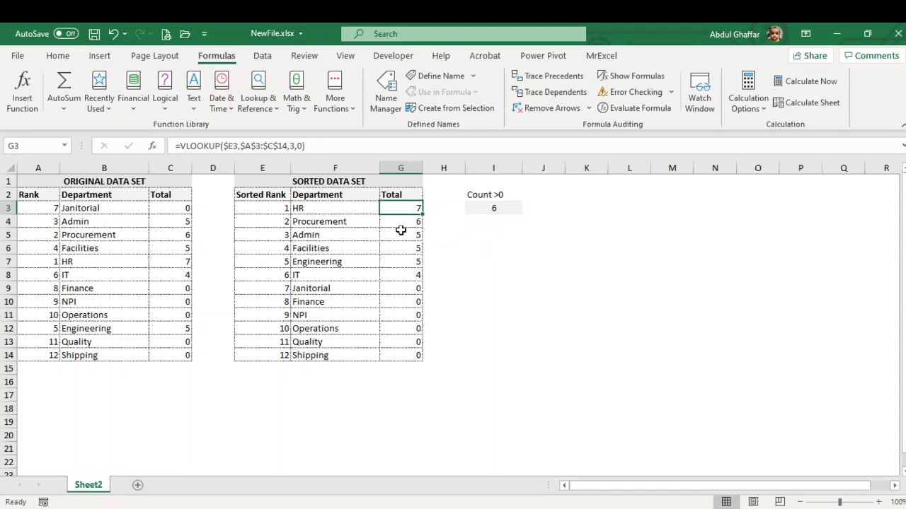
- Start a new defined name called Department with its scope set to Sheet2
click(386, 100)
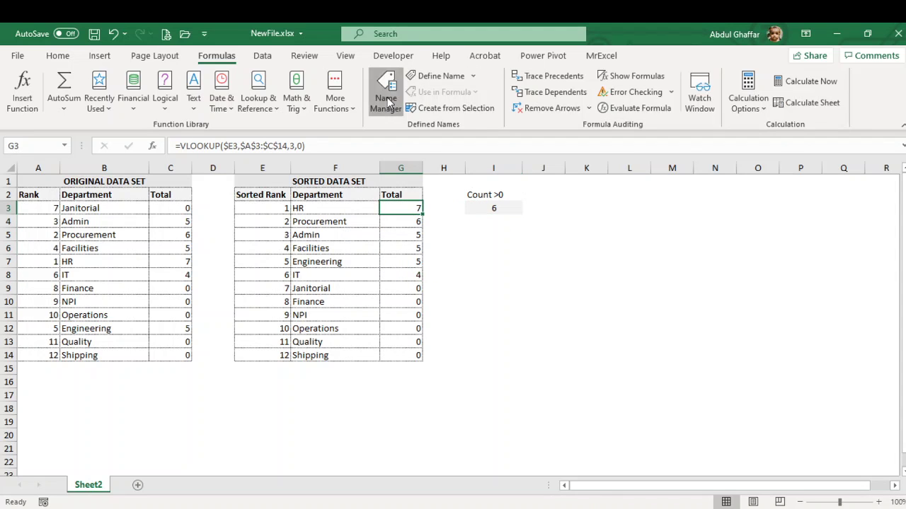
click(447, 179)
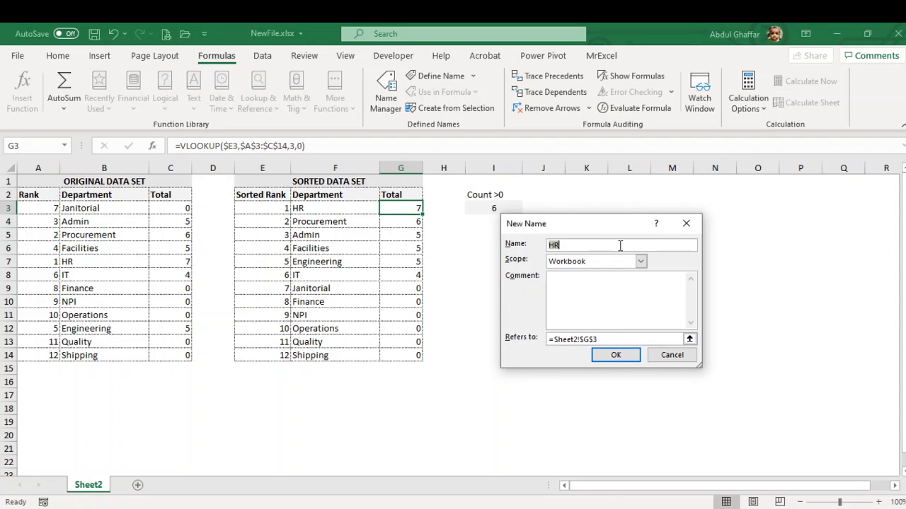
click(610, 264)
click(577, 281)
text(Department)
- Set the Department name to refer to =OFFSET(Sheet2!$F$3,0,0,Sheet2!$I$3,1) and save it
click(564, 339)
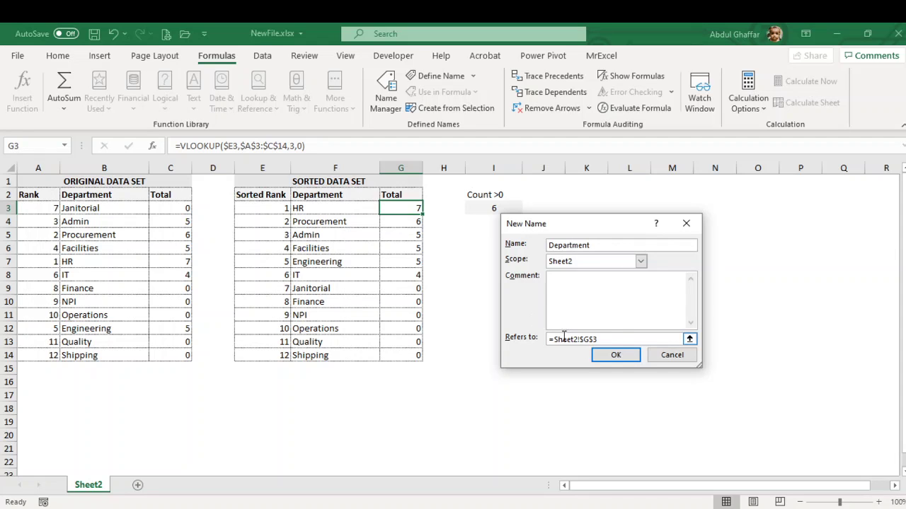
click(622, 338)
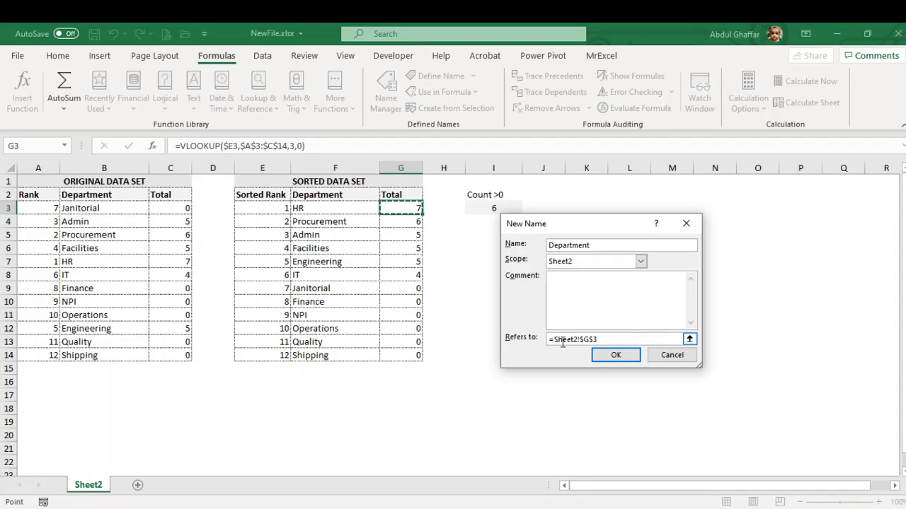
drag(554, 341, 616, 343)
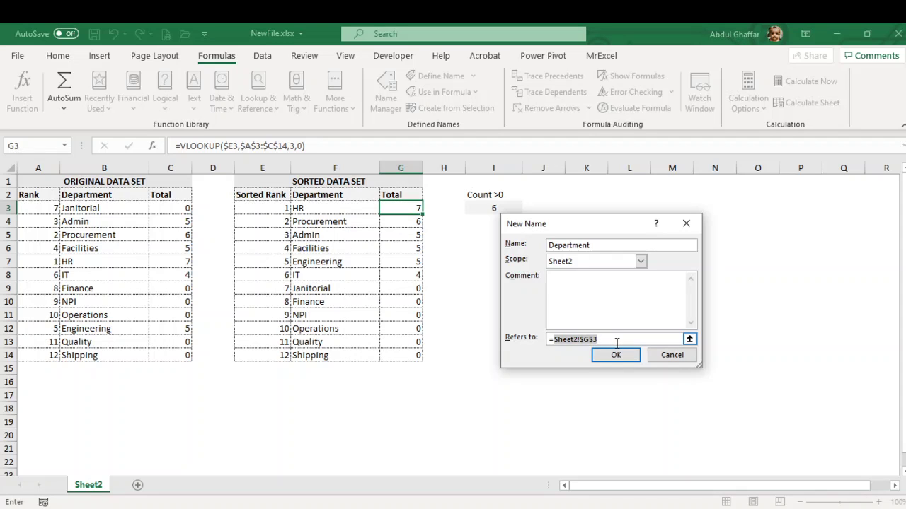
text(OFFSET()
click(332, 206)
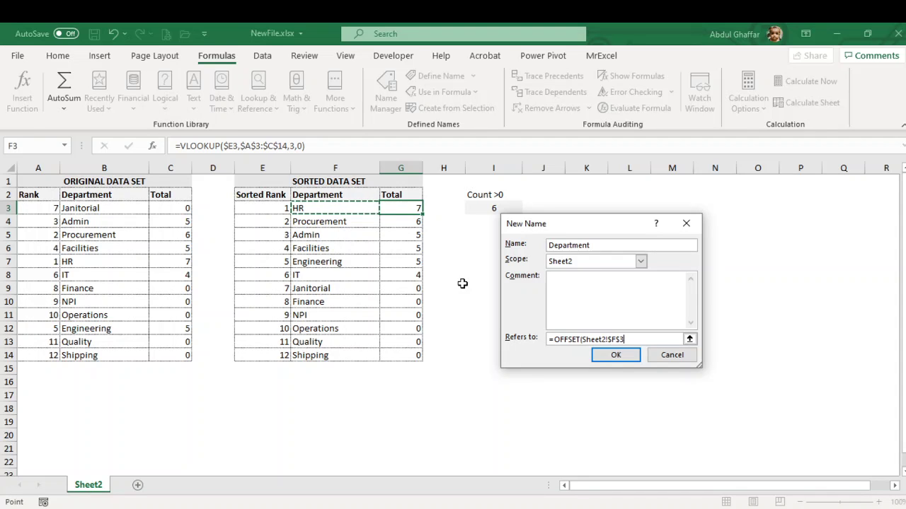
text(,0,0,)
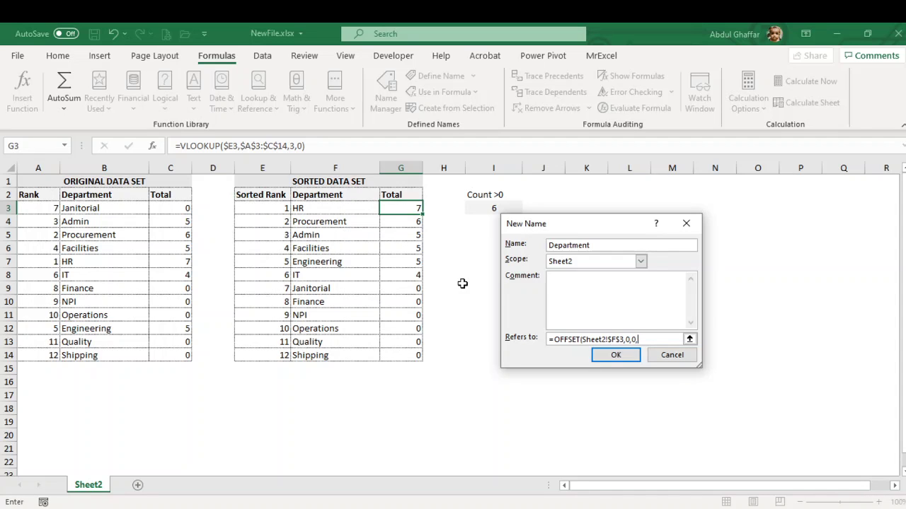
click(488, 210)
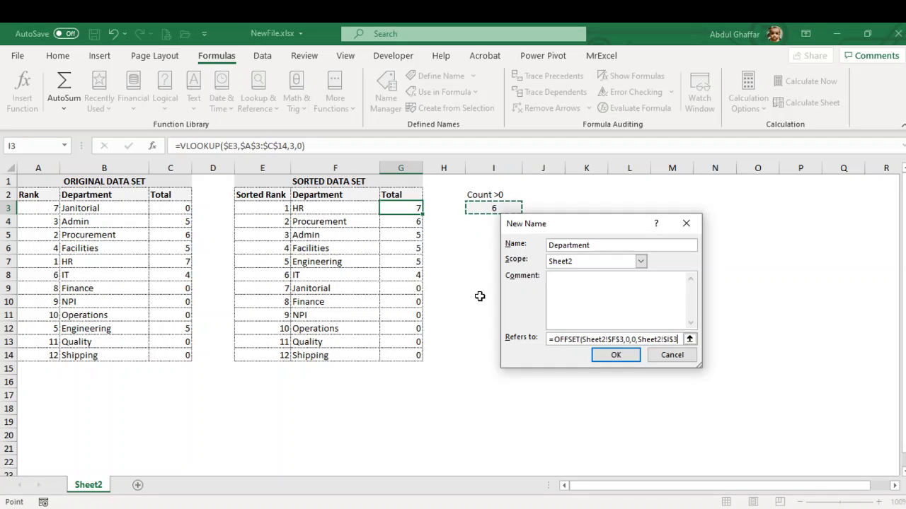
text(,1)
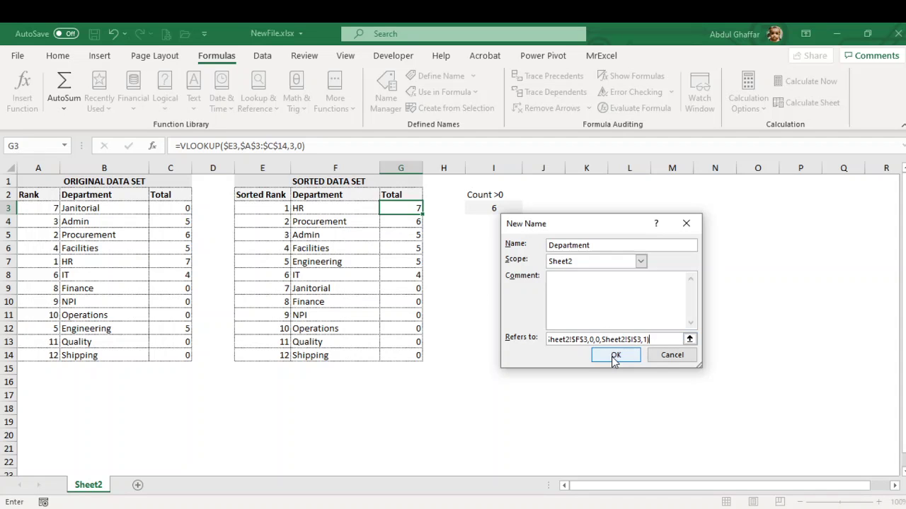
drag(650, 339, 514, 338)
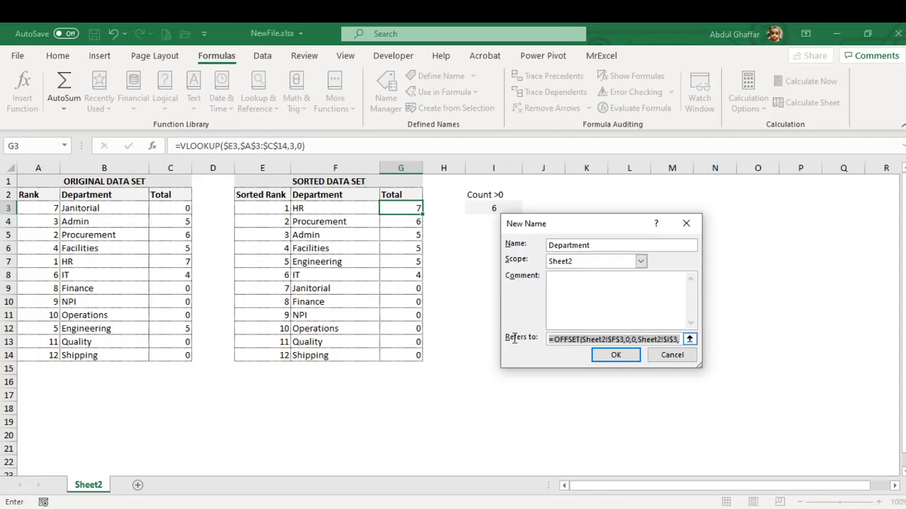
click(617, 356)
- Start a new defined name called Total with its scope left at Workbook
key(ctrl+F3)
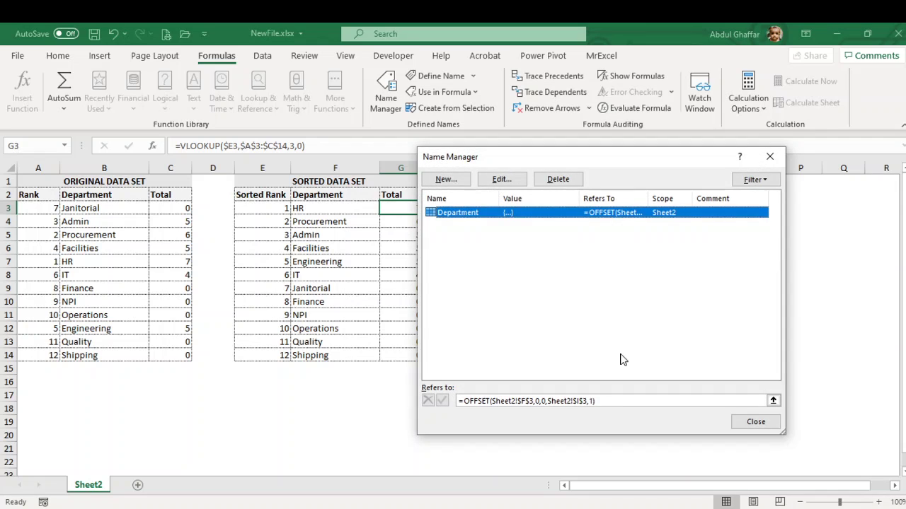
click(445, 180)
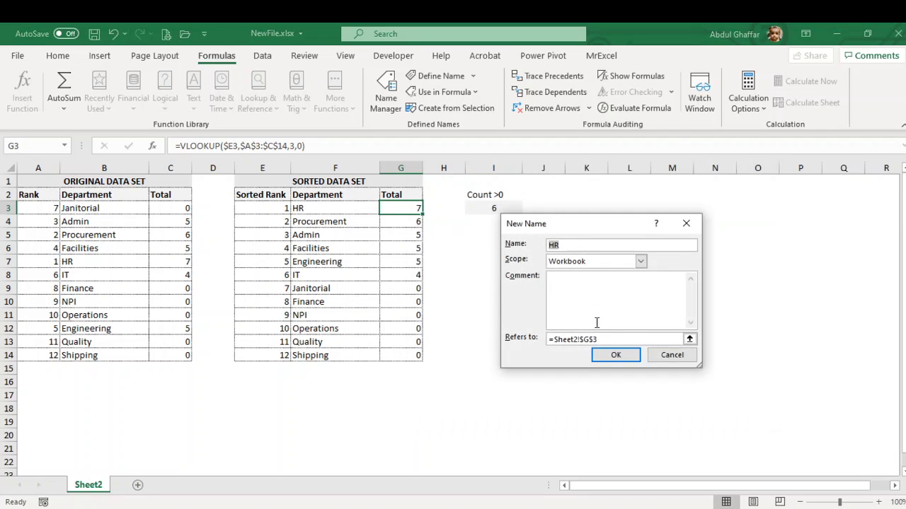
text(Total)
- Set the Total name to refer to =OFFSET(Sheet2!$G$3,0,0,Sheet2!$I$3,1) and save it
drag(600, 340, 540, 339)
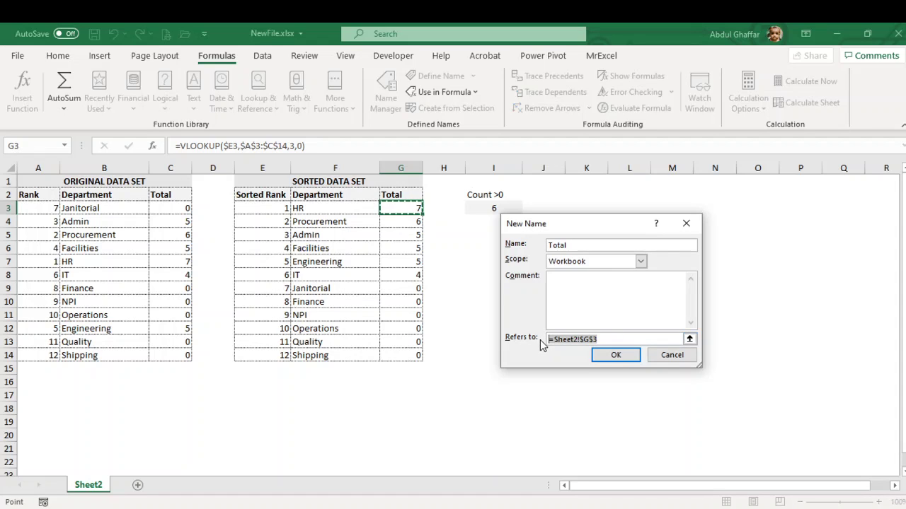
drag(607, 340, 505, 339)
click(603, 340)
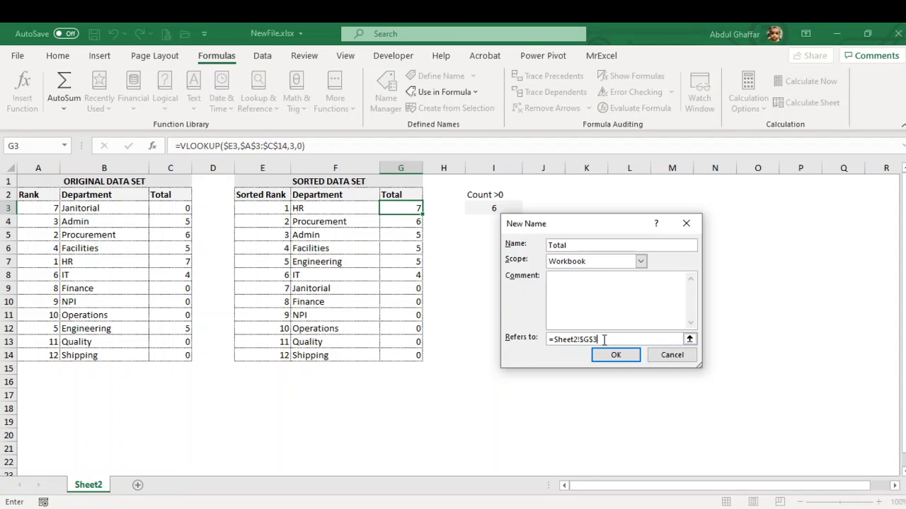
drag(600, 340, 552, 341)
text(OFFSET()
click(394, 205)
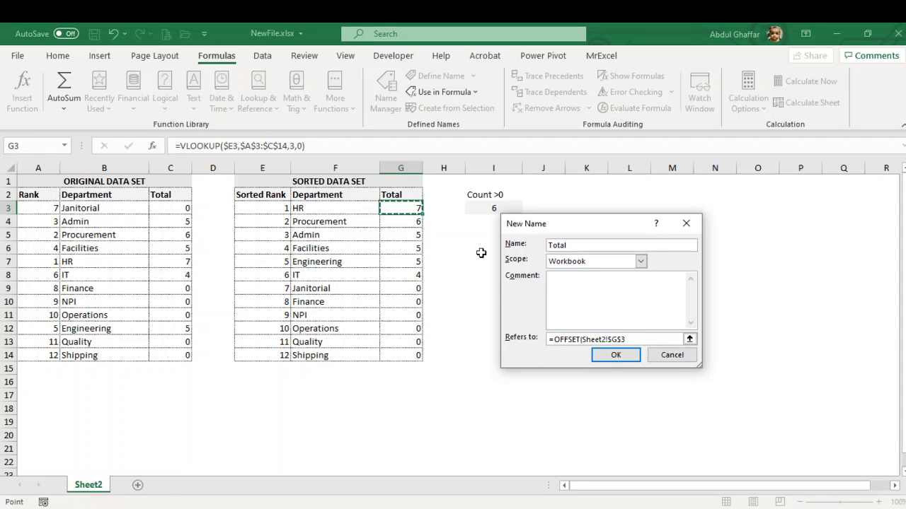
text(,0,0,)
click(488, 207)
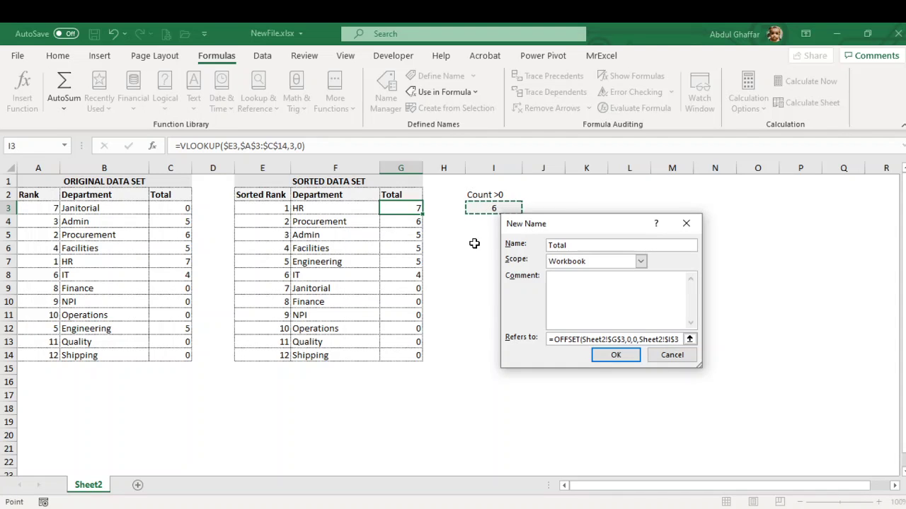
text(,1)
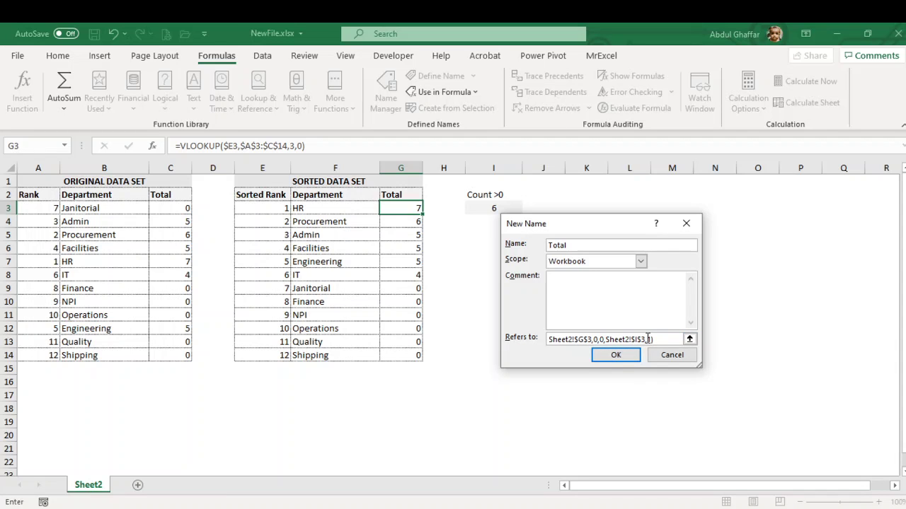
click(612, 354)
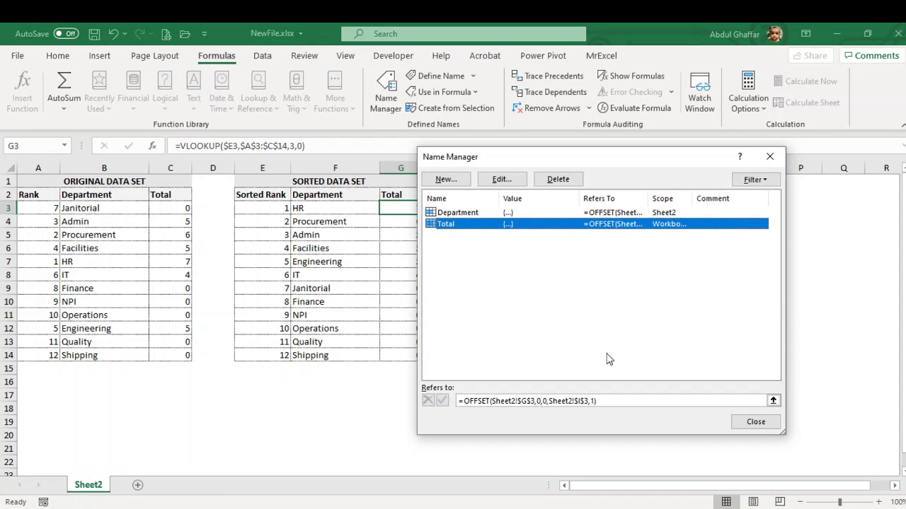
- Check the saved Total name's definition and close the list of defined names
click(501, 179)
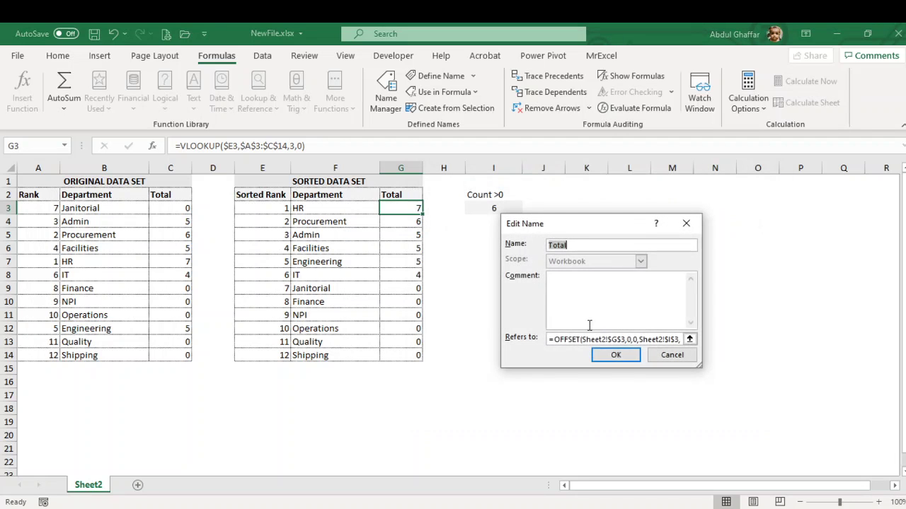
click(623, 357)
click(756, 422)
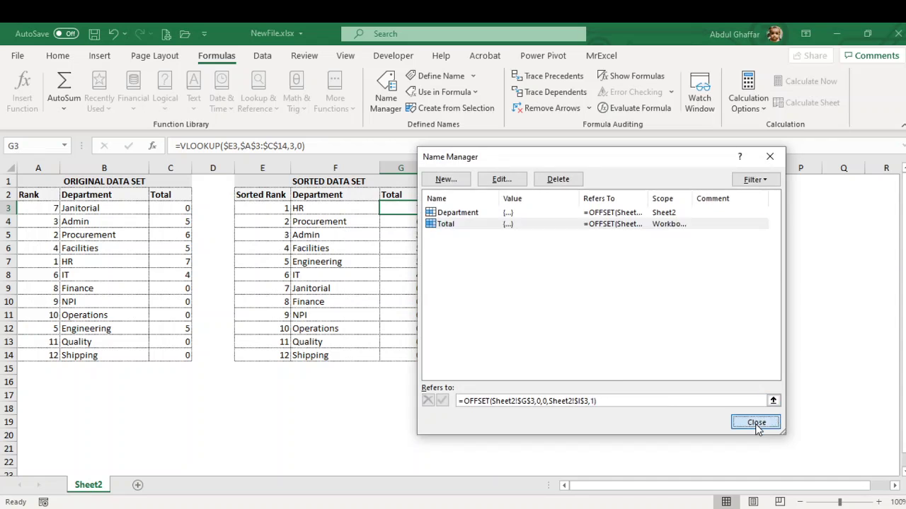
- Insert a doughnut chart based on the sorted data set
click(272, 221)
click(327, 234)
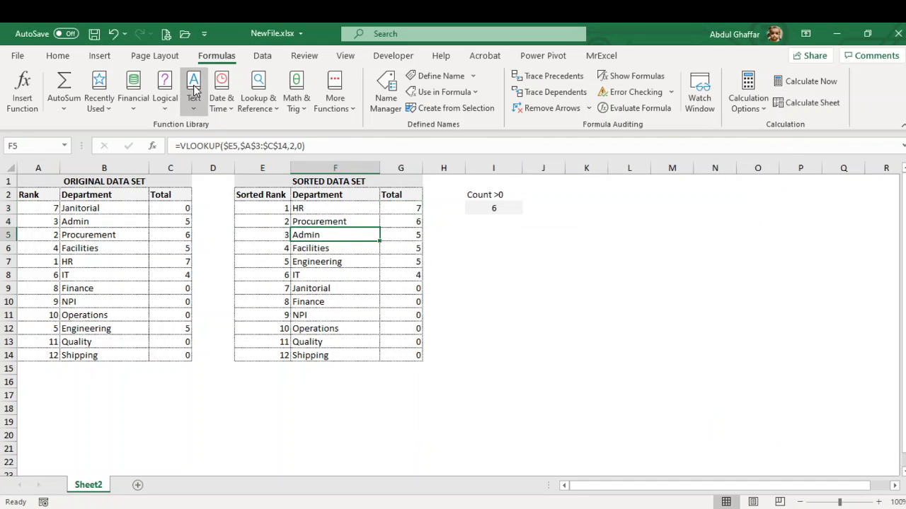
click(100, 56)
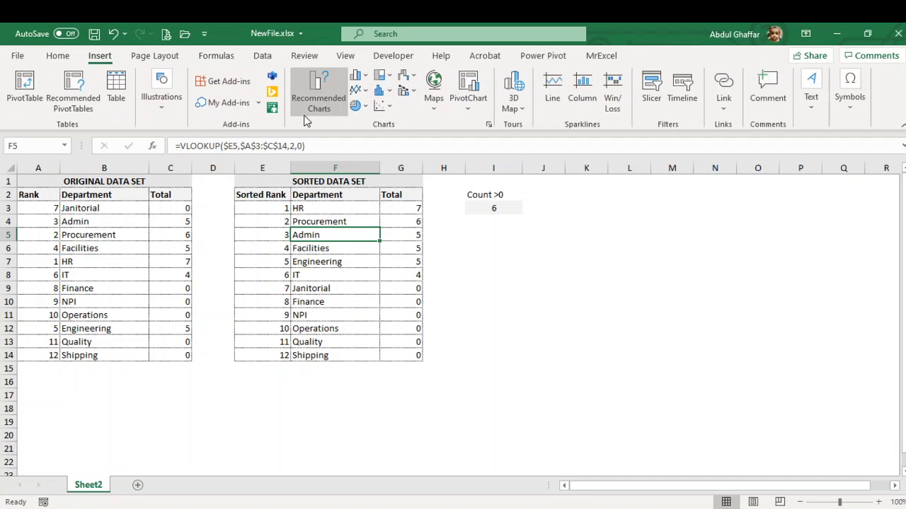
click(360, 106)
click(364, 279)
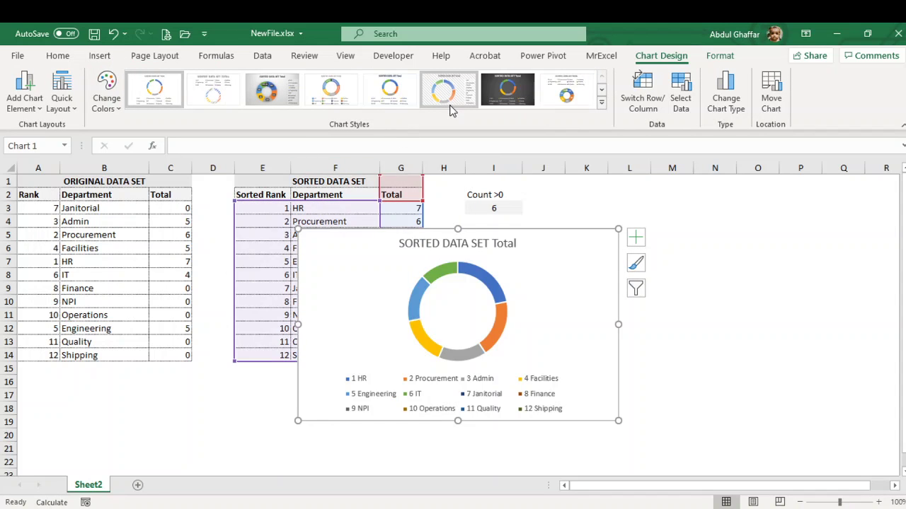
- Apply the grey gradient chart style with dark percentage labels to the doughnut chart and delete its legend
click(271, 88)
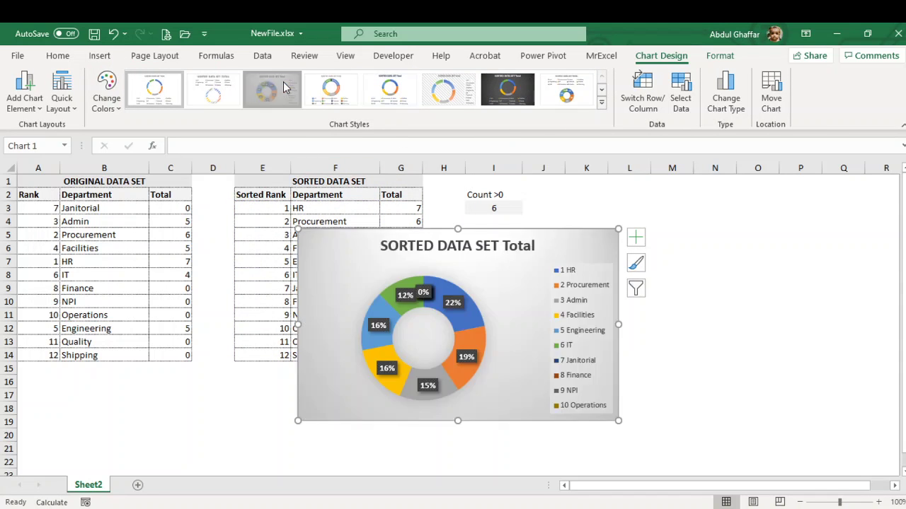
click(580, 284)
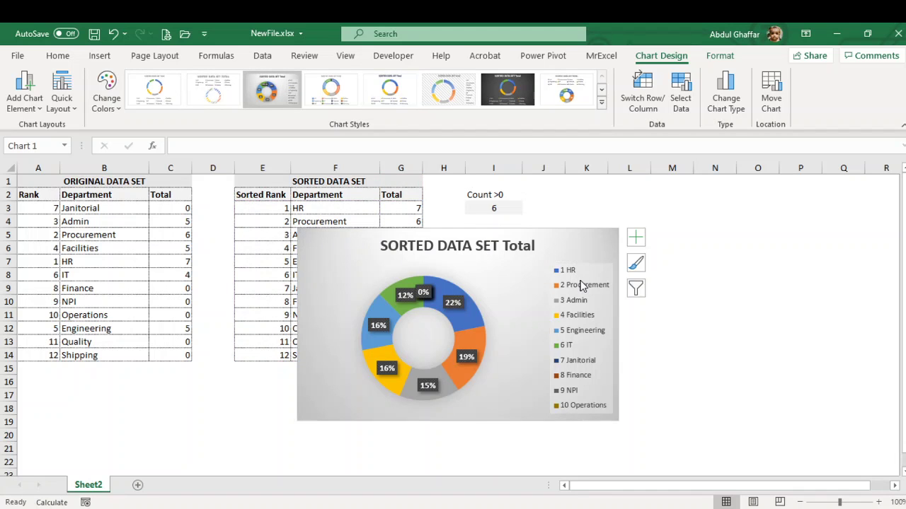
key(Delete)
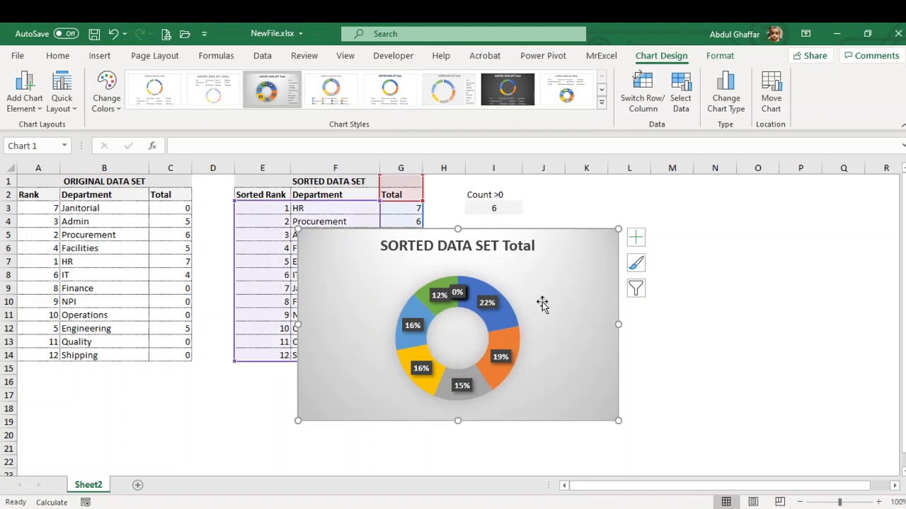
- Move the overlapping 0% data labels apart around the top of the doughnut ring
click(459, 293)
click(459, 293)
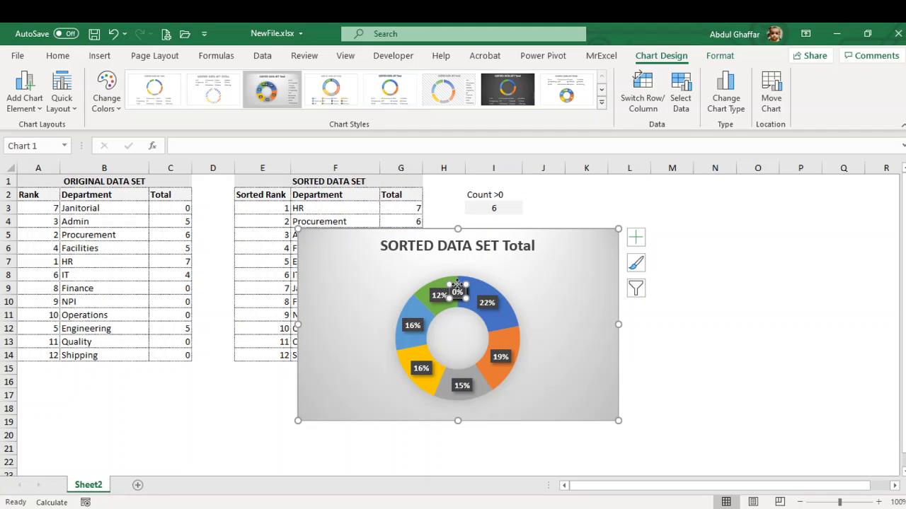
mouse_move(457, 286)
mouse_down()
mouse_move(495, 275)
mouse_move(484, 291)
mouse_move(501, 278)
mouse_move(433, 276)
mouse_move(466, 273)
mouse_up()
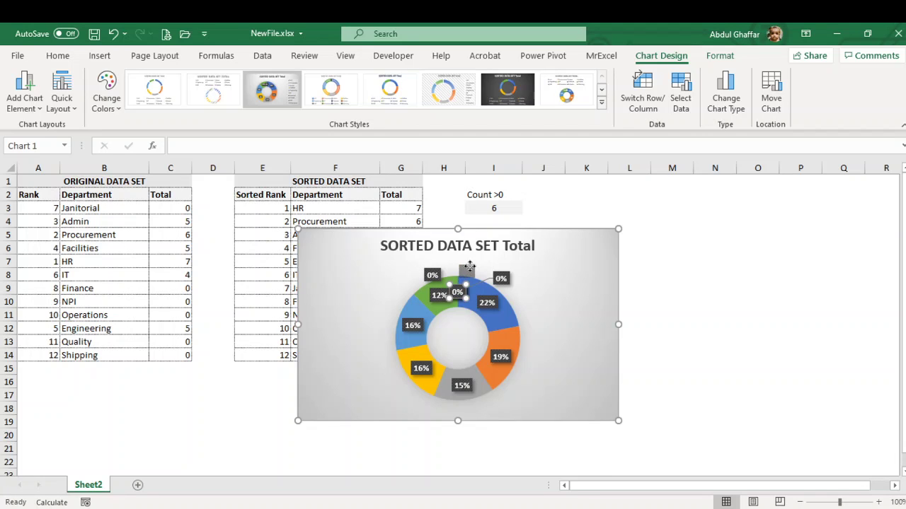
- Add the category name to the 0% data label that remains on the ring
right_click(460, 292)
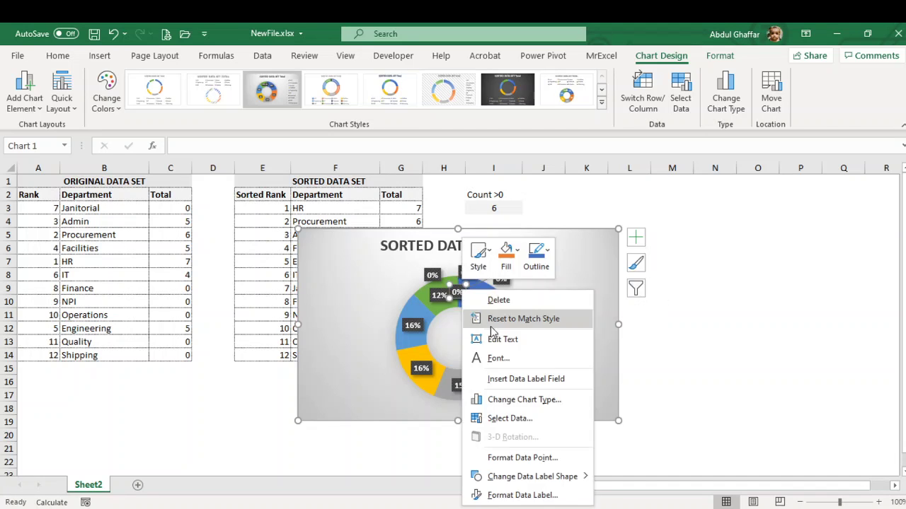
click(532, 493)
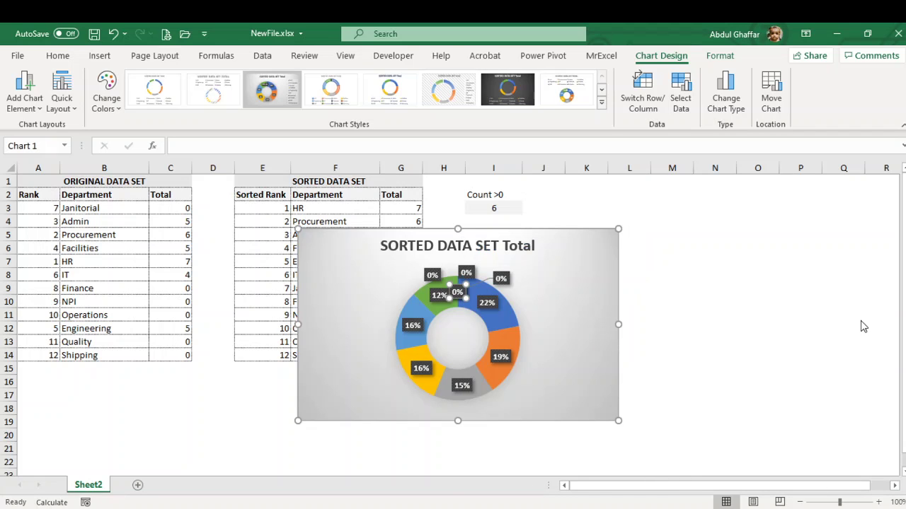
click(788, 304)
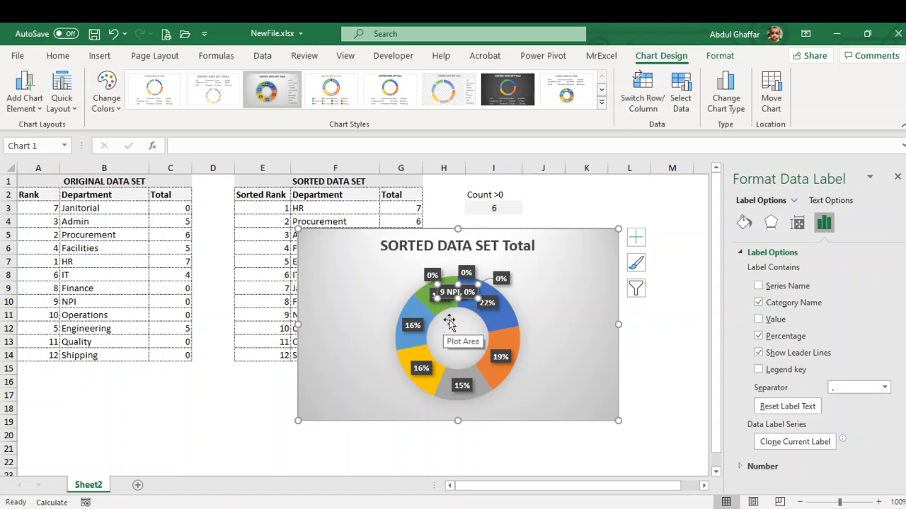
- Edit the SORTED DATA SET Total series in the chart's data source and set its name to =Sheet2!$F$2
click(511, 309)
right_click(509, 311)
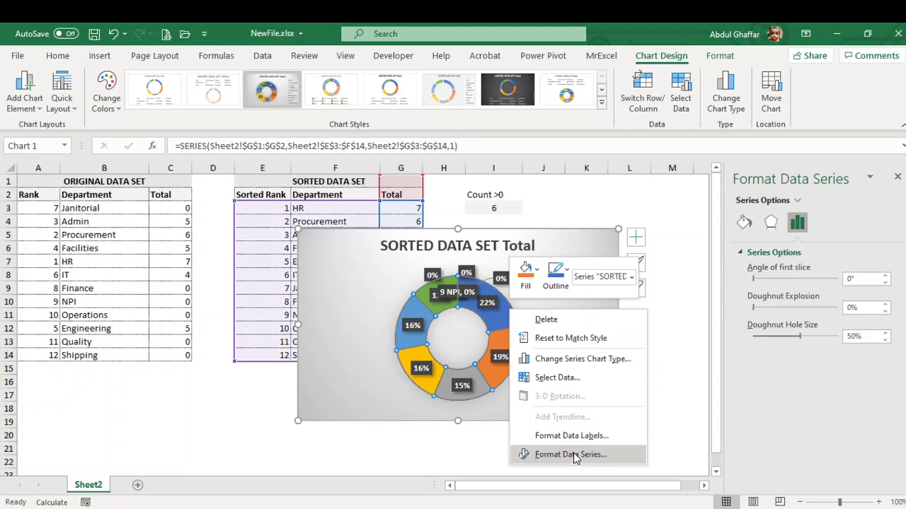
click(556, 376)
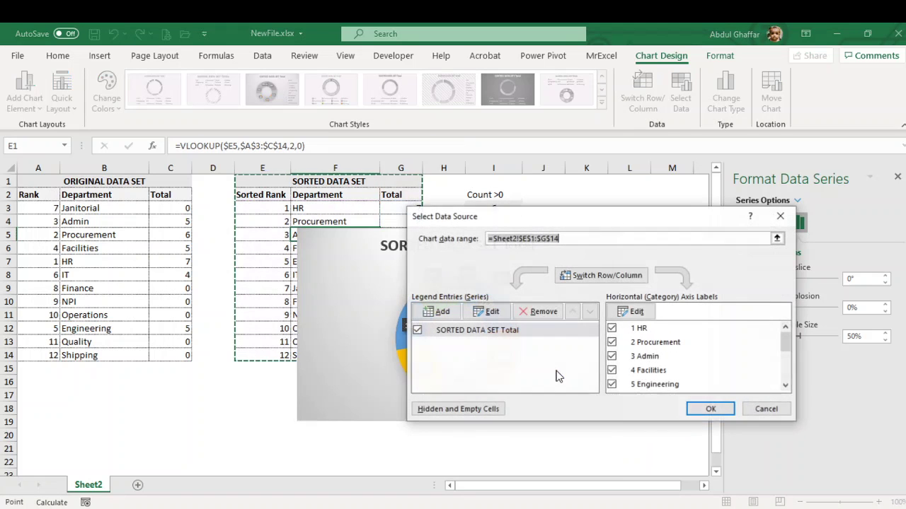
click(506, 333)
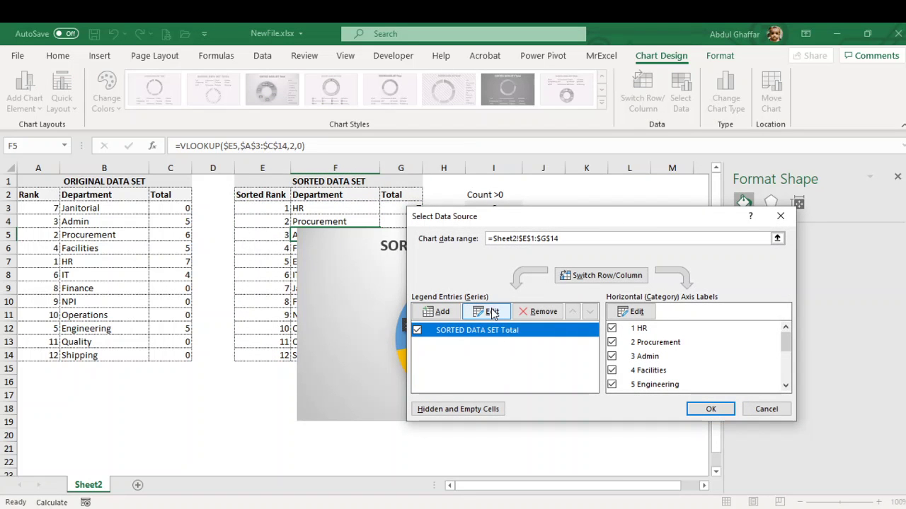
click(492, 313)
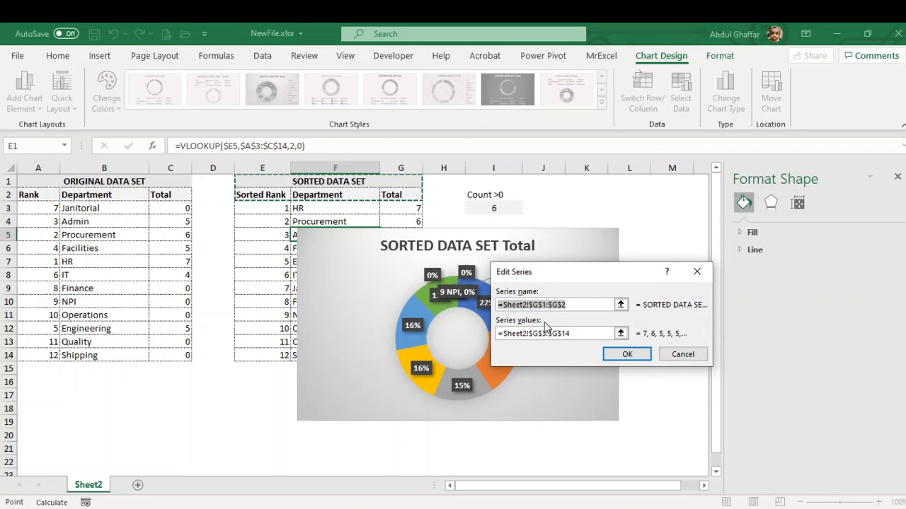
click(620, 304)
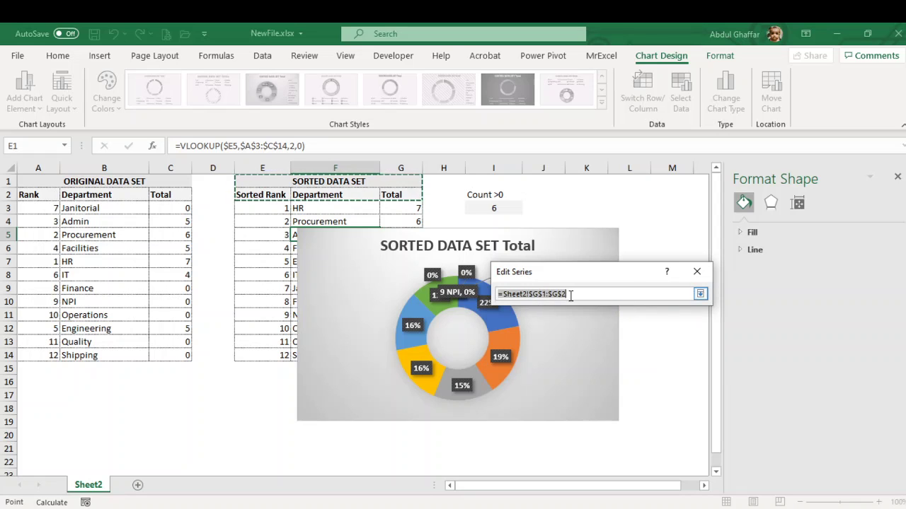
click(333, 192)
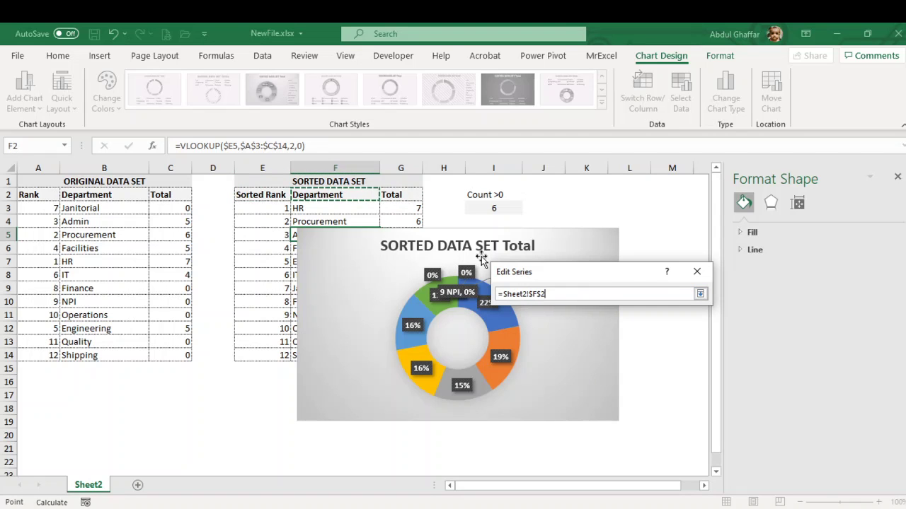
click(699, 294)
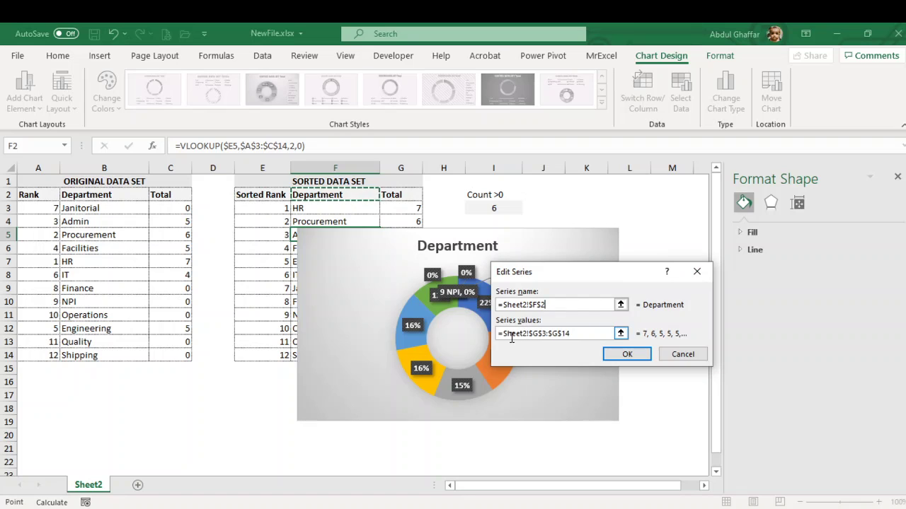
- Change the series name reference to =Sheet2!$G$2 and set the series values to the named range, =Sheet2!Total
click(402, 200)
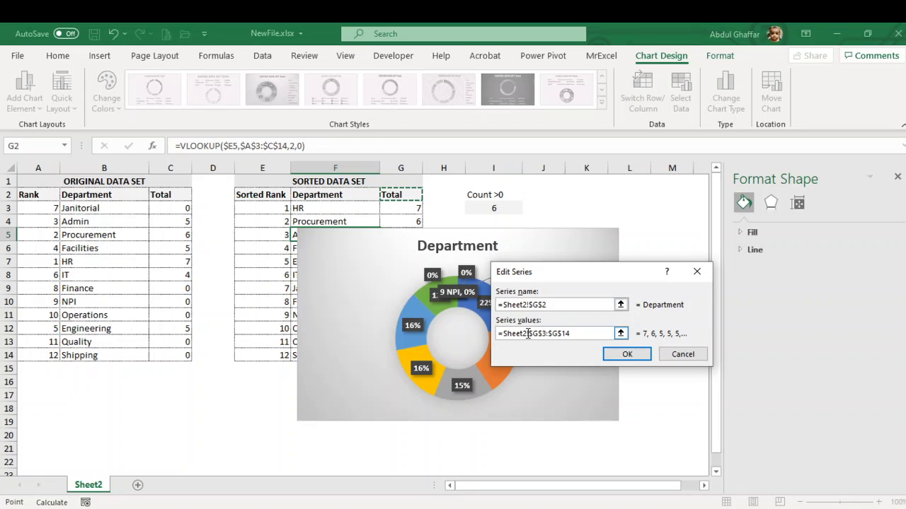
click(580, 334)
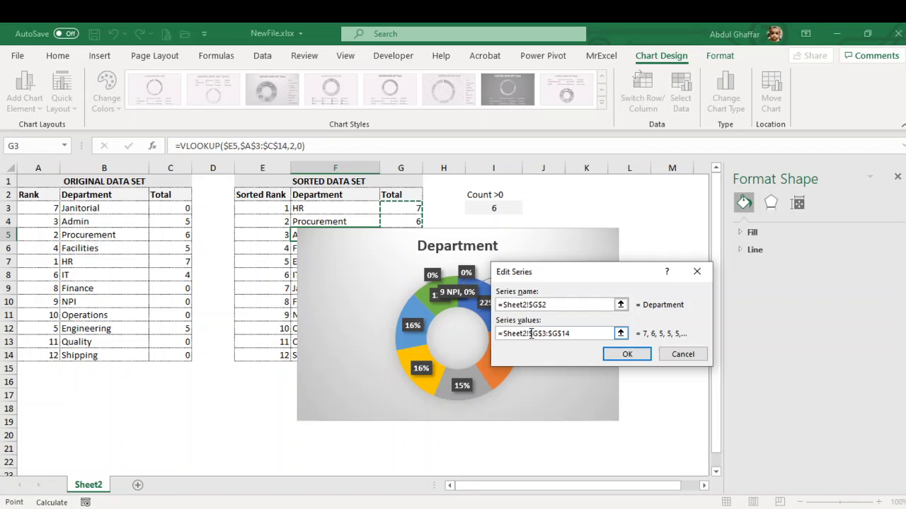
drag(527, 334, 583, 334)
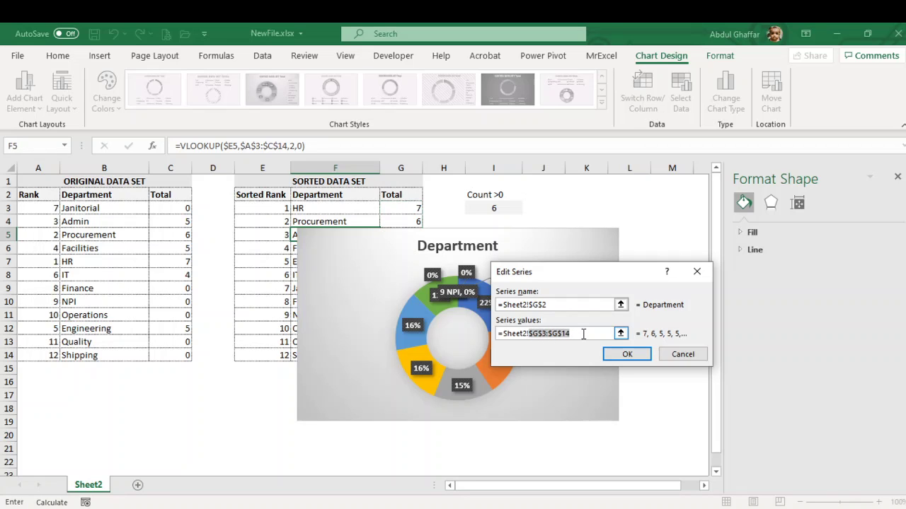
text(Total)
click(621, 356)
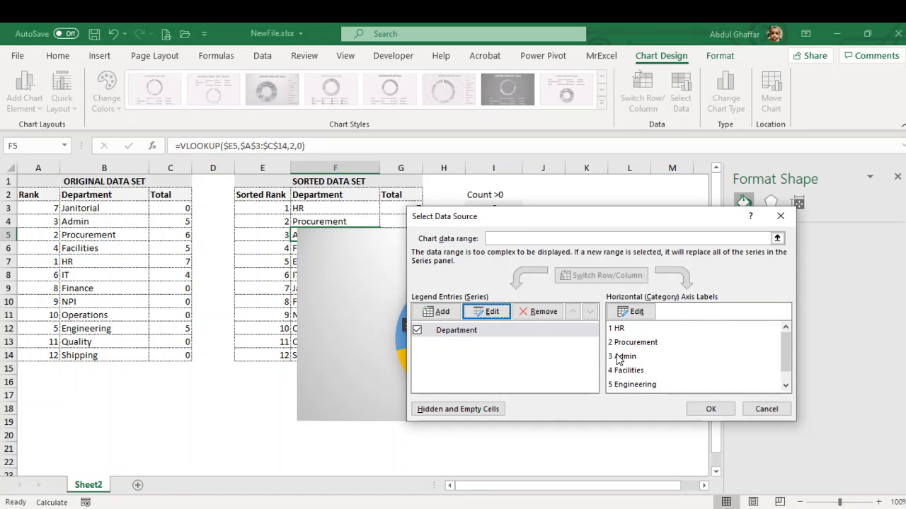
- Set the chart's category axis label range to the named range, =Sheet2!Department
click(630, 311)
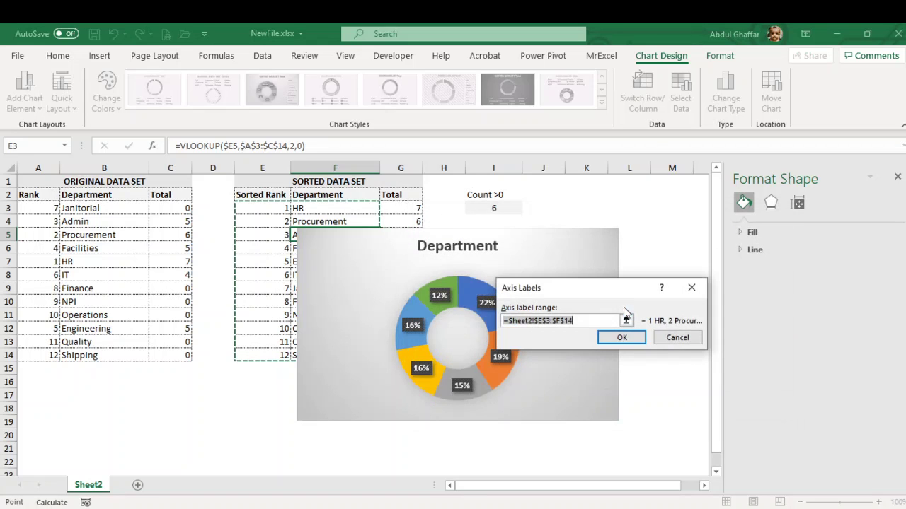
click(576, 321)
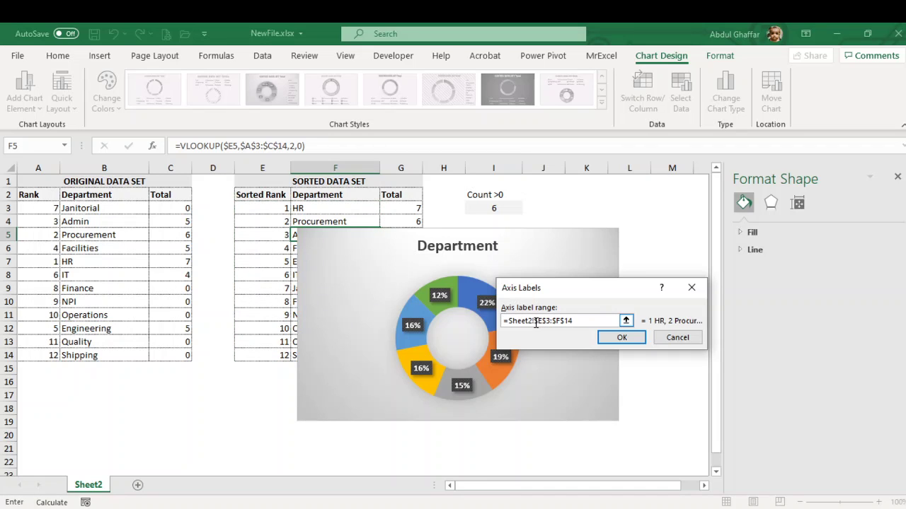
drag(536, 322, 579, 324)
text(Department)
click(617, 339)
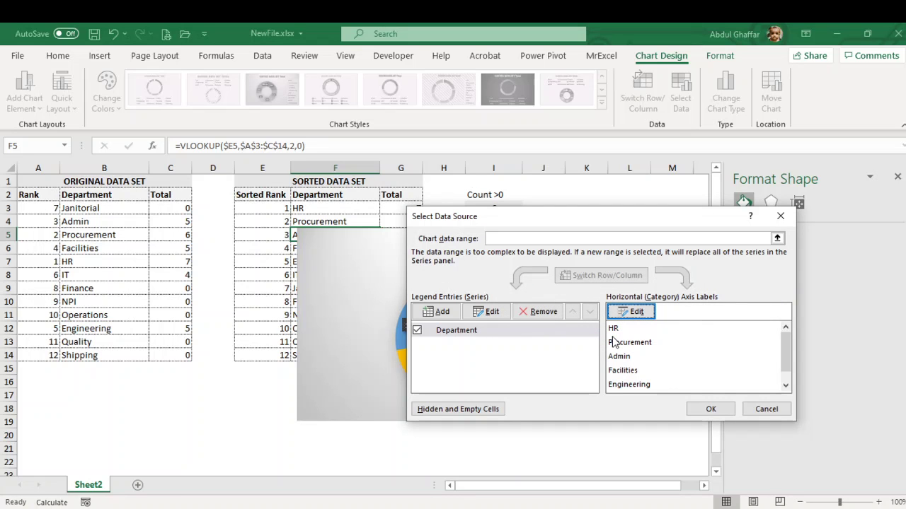
- Confirm the chart's data source changes and move the doughnut chart beside the sorted data set, below the Count >0 cell
click(708, 409)
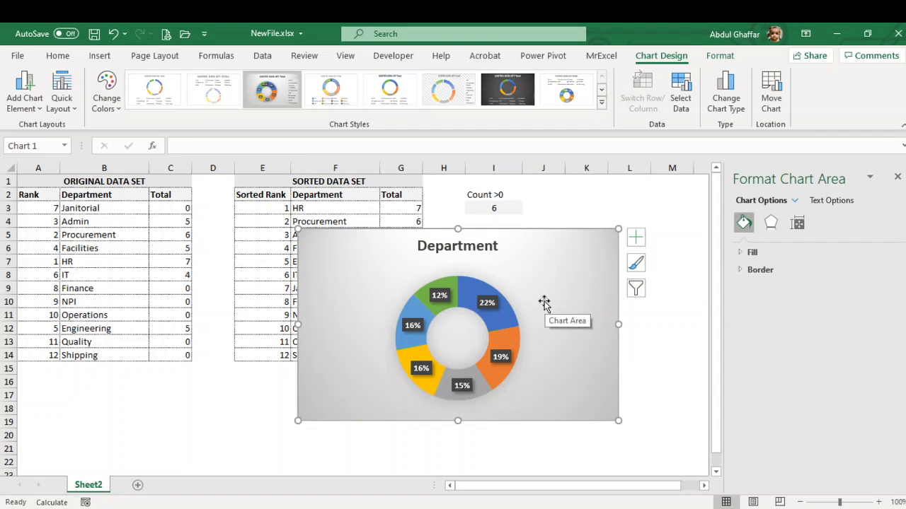
click(499, 290)
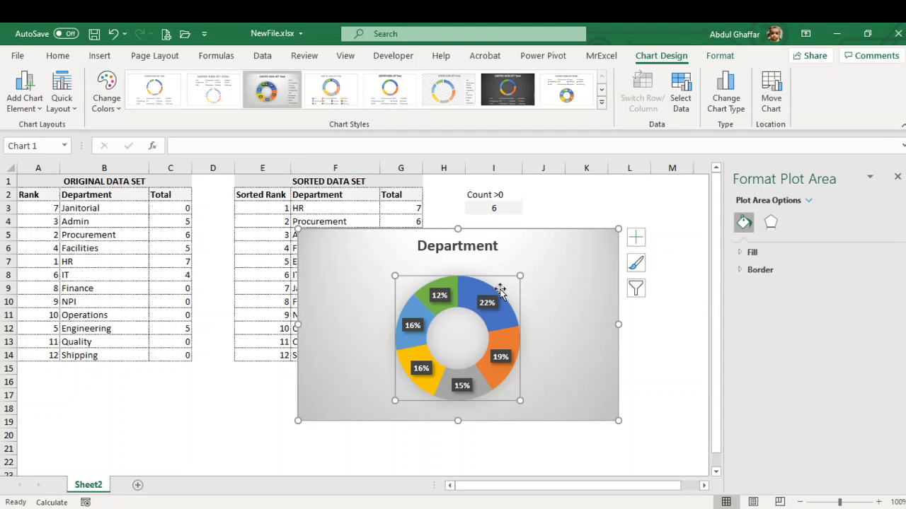
click(160, 286)
click(448, 290)
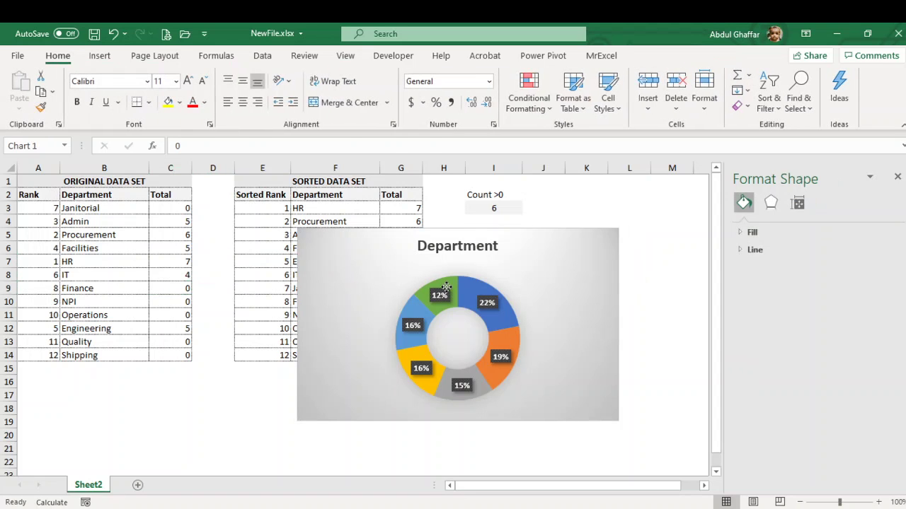
drag(493, 247, 548, 261)
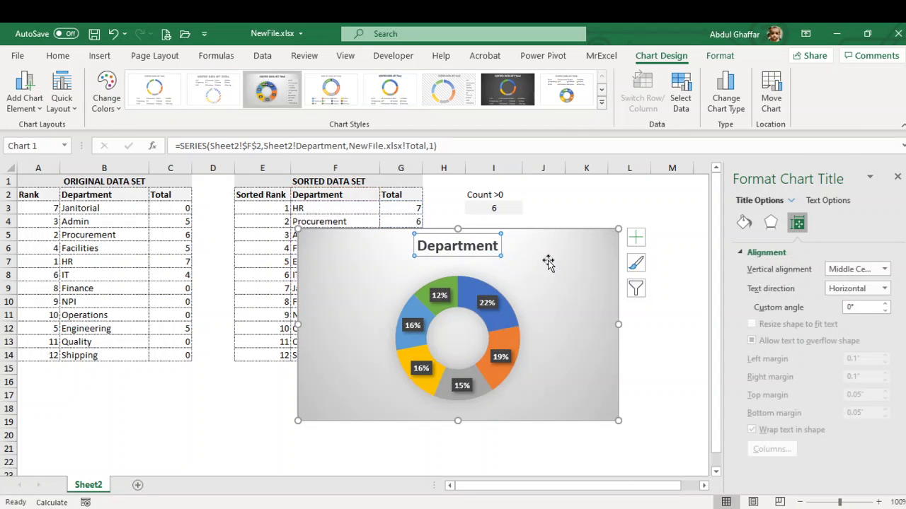
click(377, 263)
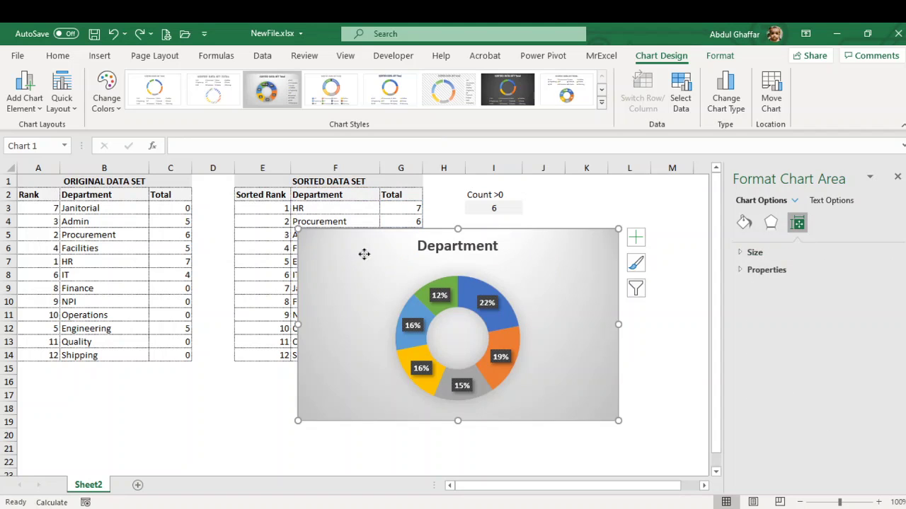
drag(363, 254, 499, 246)
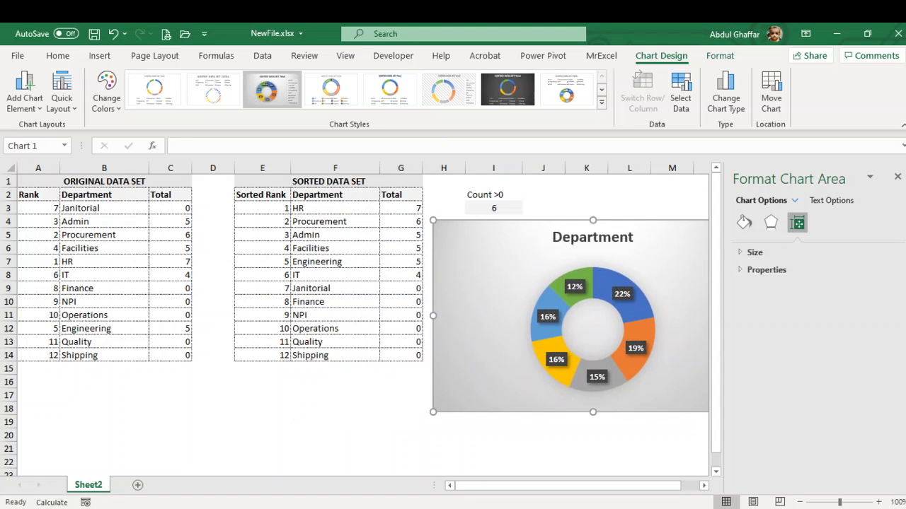
click(897, 177)
drag(701, 239, 777, 243)
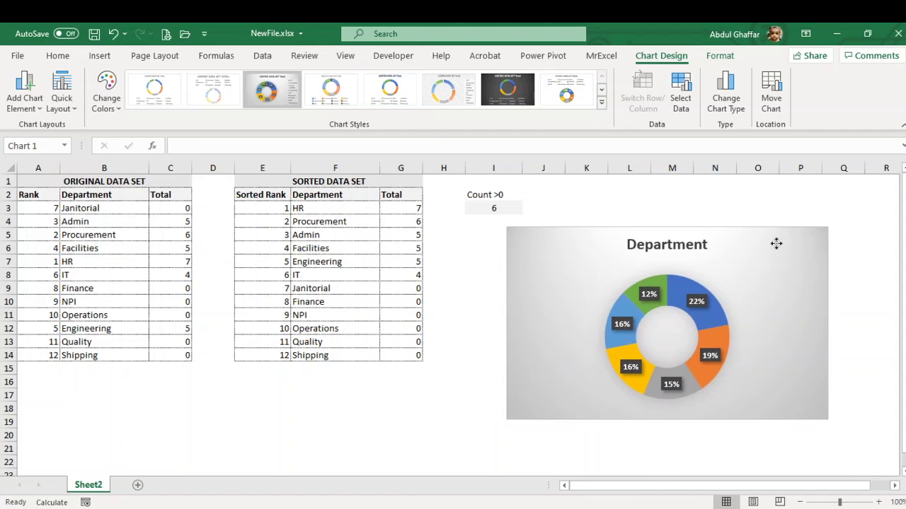
- Check the ranges the doughnut series uses and set Janitorial's Total in the original data set to 5
click(692, 289)
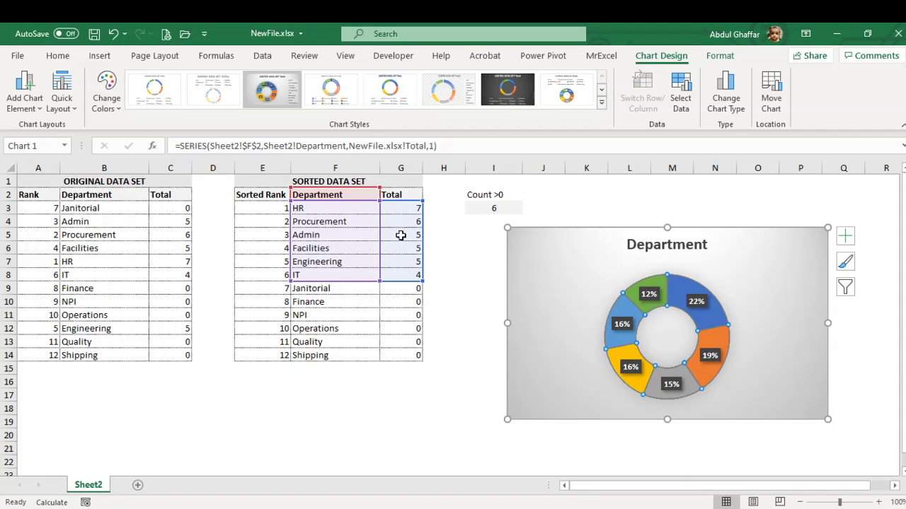
click(182, 206)
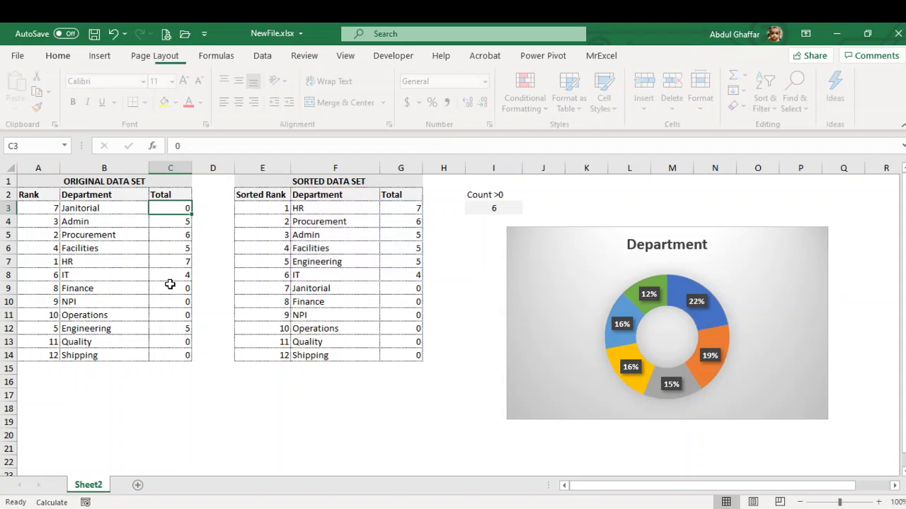
text(5)
key(Return)
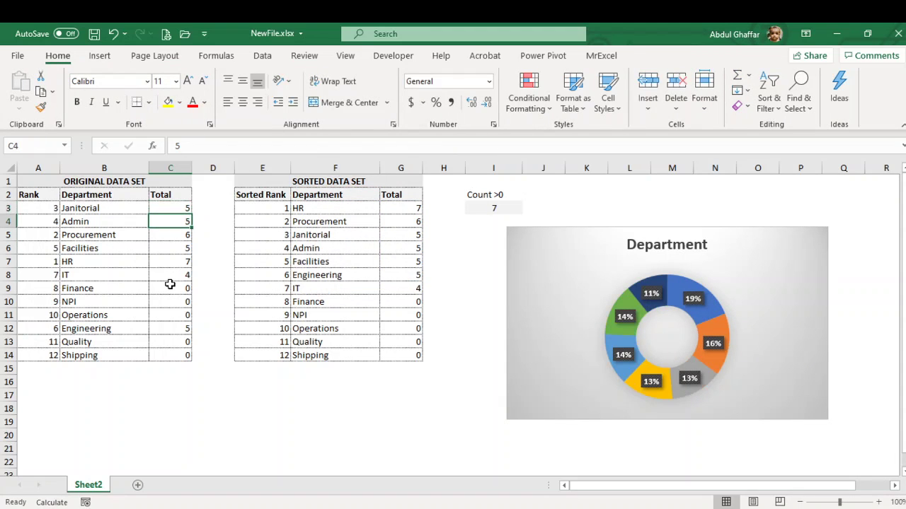
- Add the category name to all of the doughnut chart's data labels
right_click(715, 333)
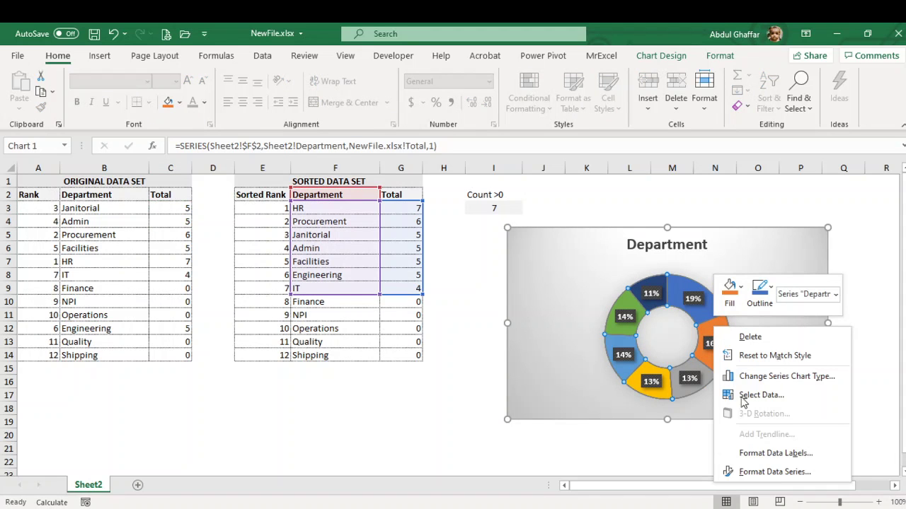
click(771, 472)
click(694, 393)
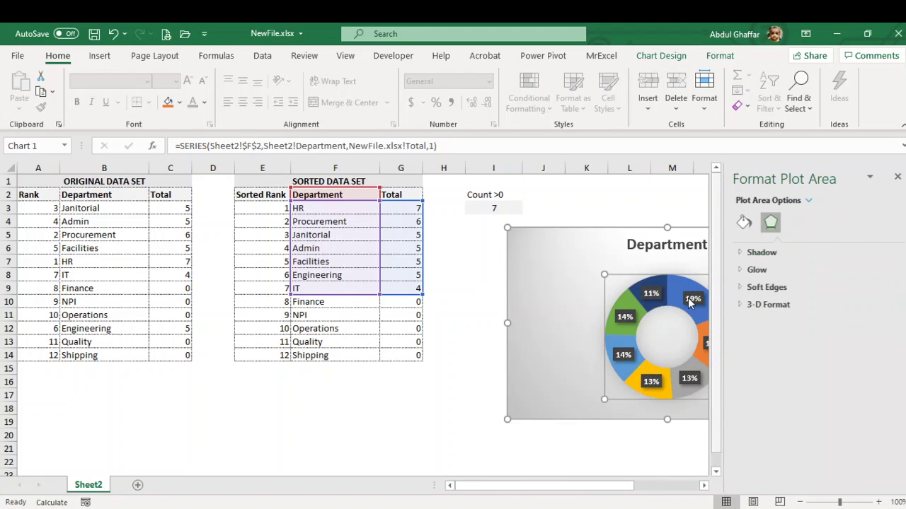
right_click(684, 291)
click(750, 417)
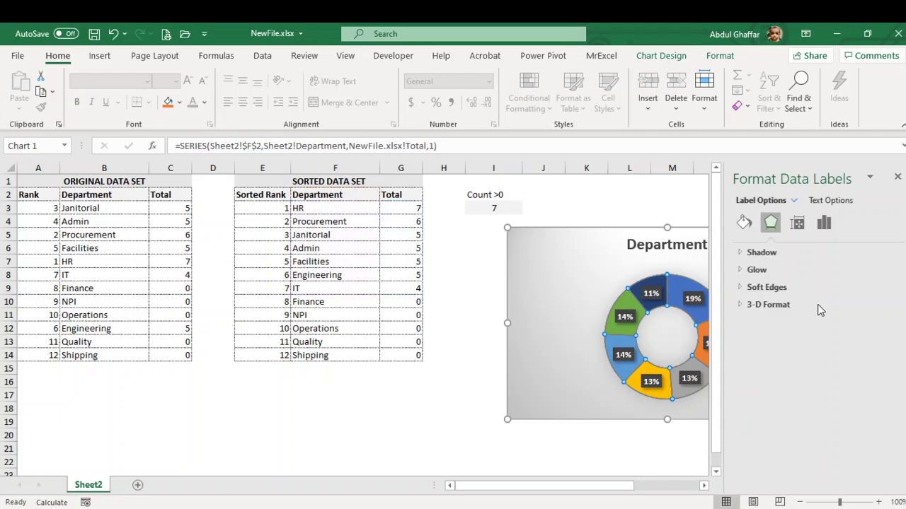
click(760, 315)
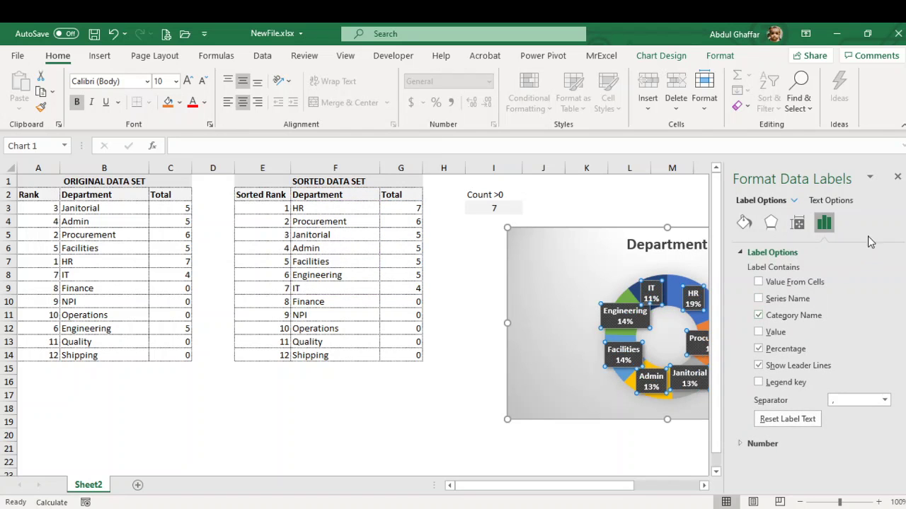
- Close the label formatting options and delete the chart title
click(897, 177)
click(687, 244)
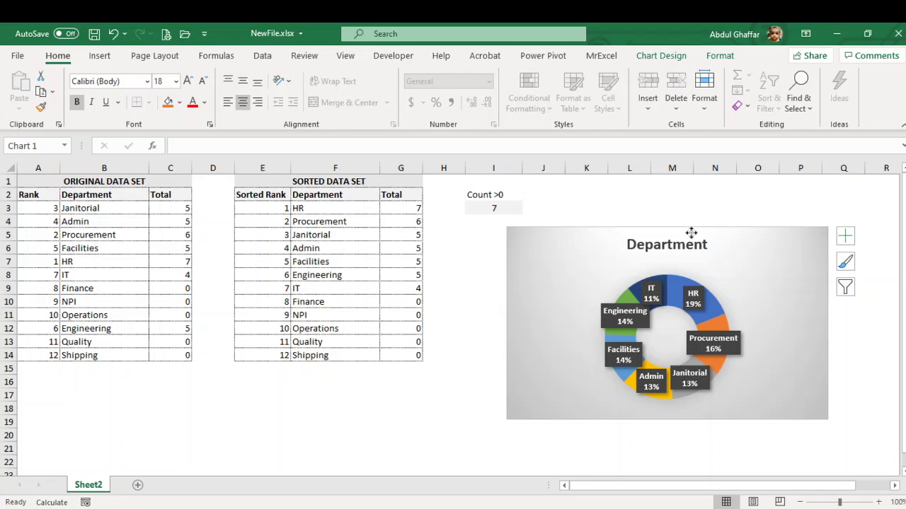
key(Delete)
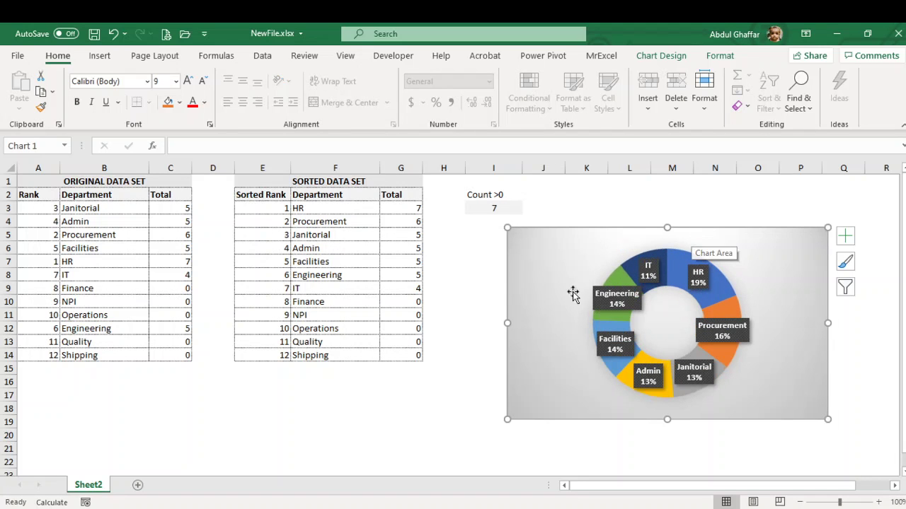
- In the original data set, set the Totals of Facilities and HR to 0 and Finance to 5
click(160, 248)
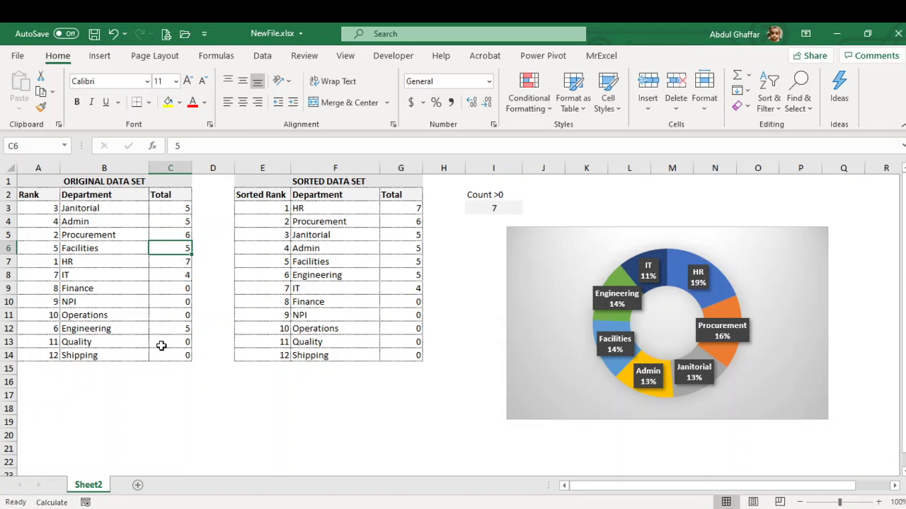
text(0)
key(Return)
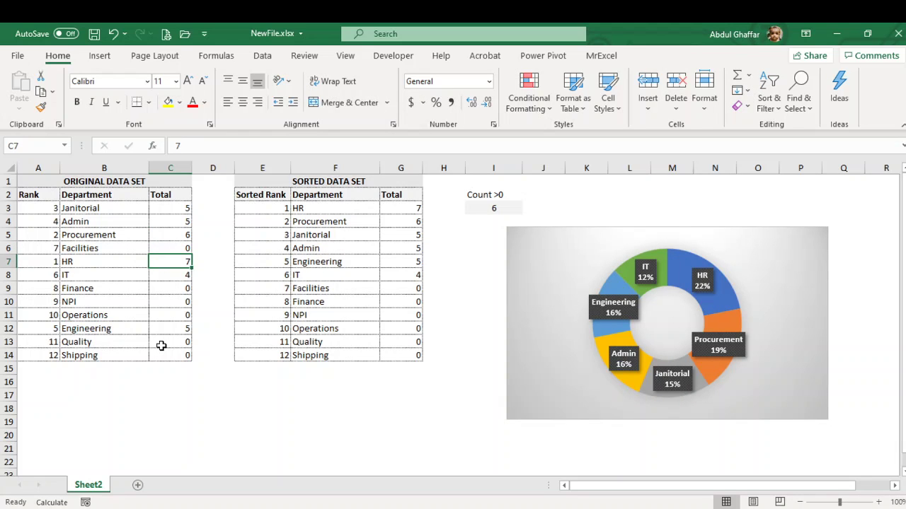
text(0)
key(Return)
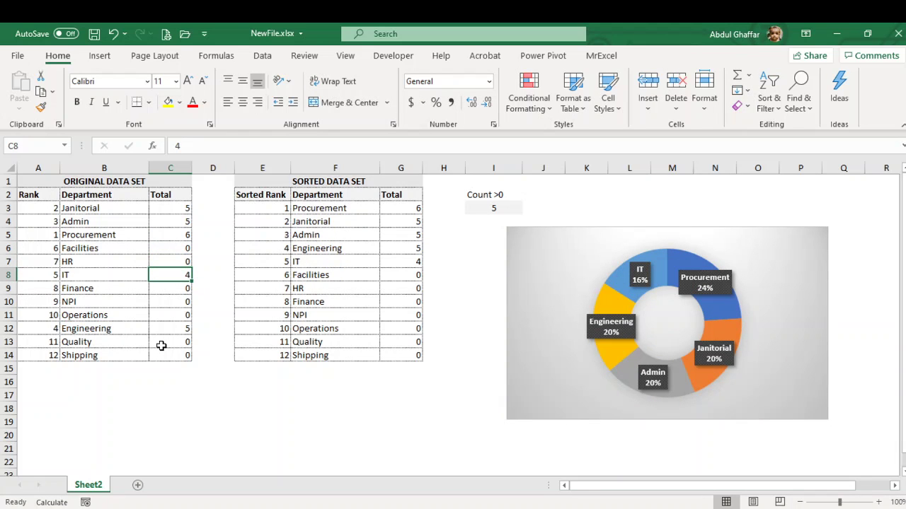
key(Return)
text(5)
key(Return)
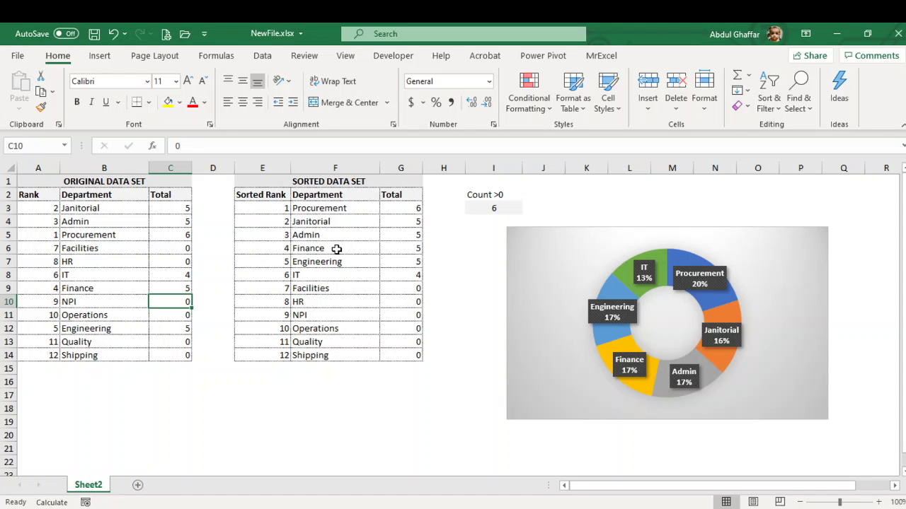
- Review the Department series' name and values references in the chart's data source, leaving without changes
click(398, 235)
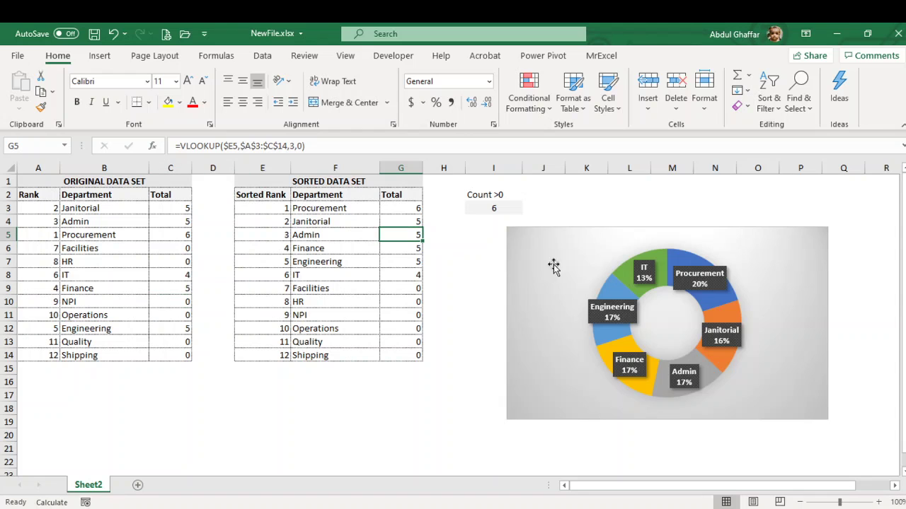
right_click(609, 276)
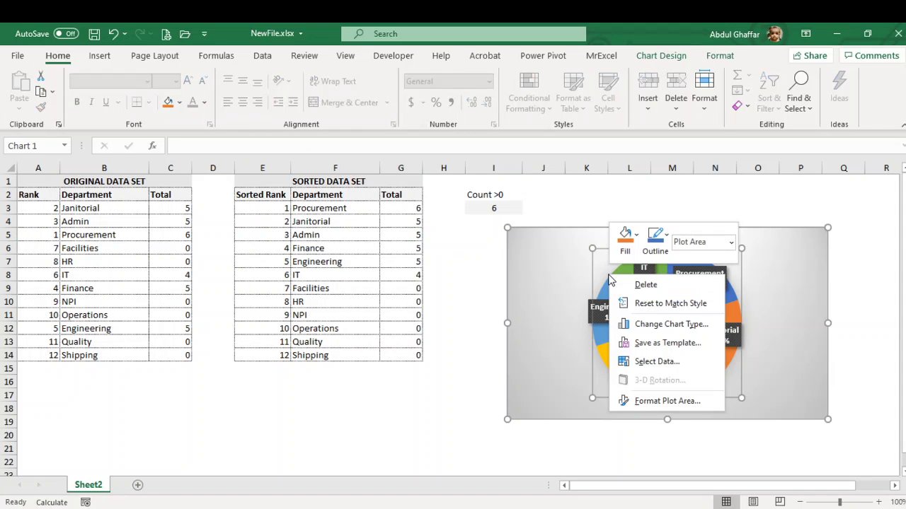
click(657, 362)
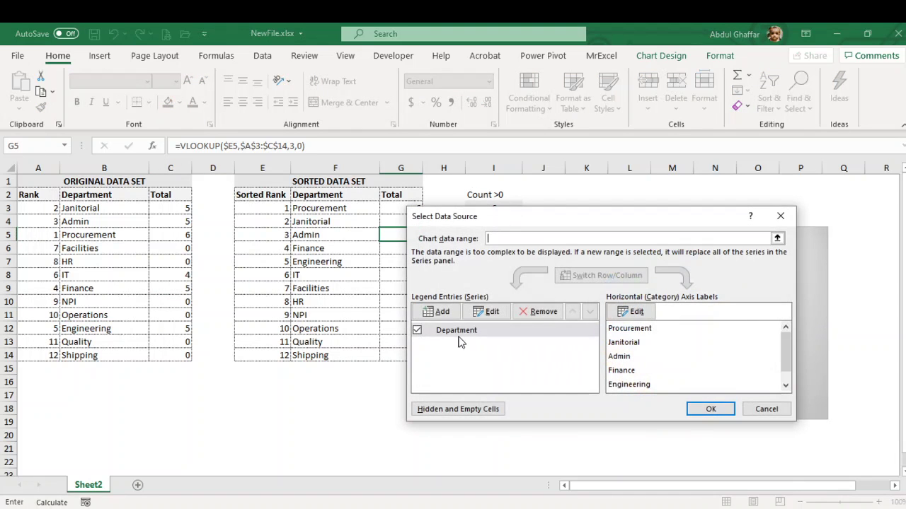
click(461, 331)
click(488, 312)
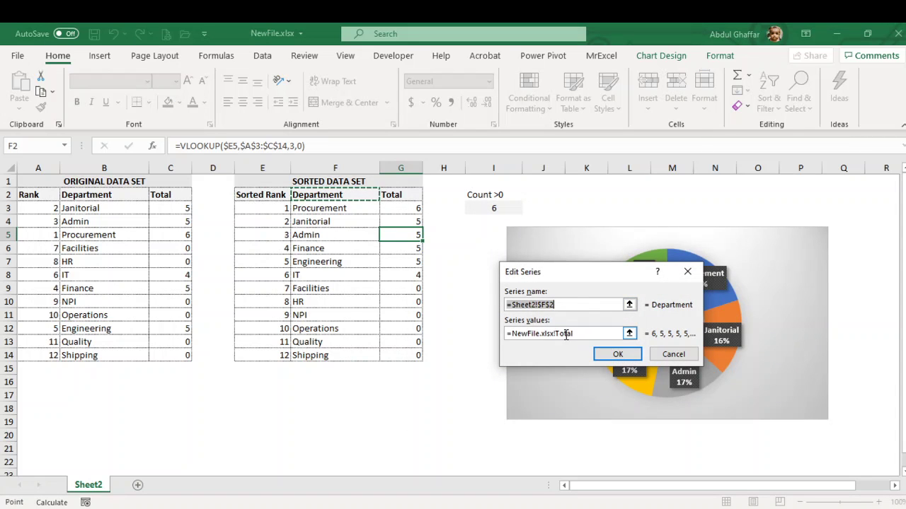
click(673, 354)
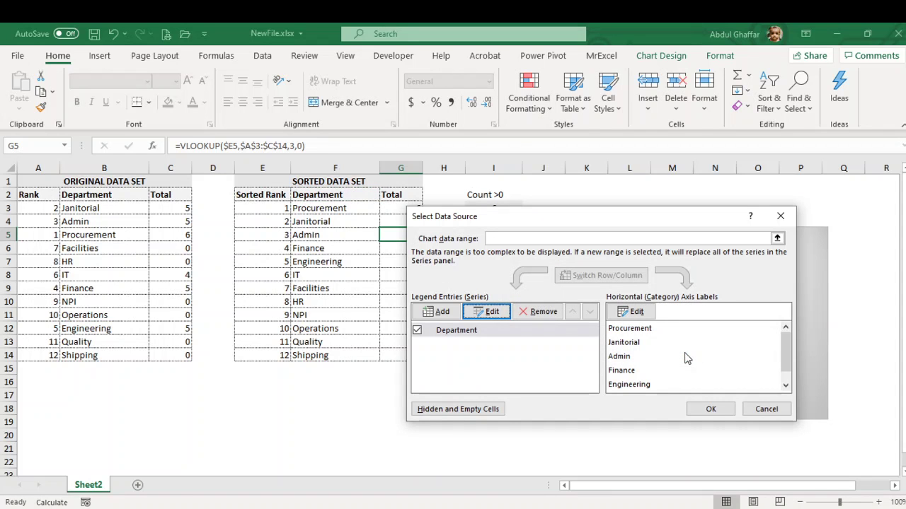
click(507, 335)
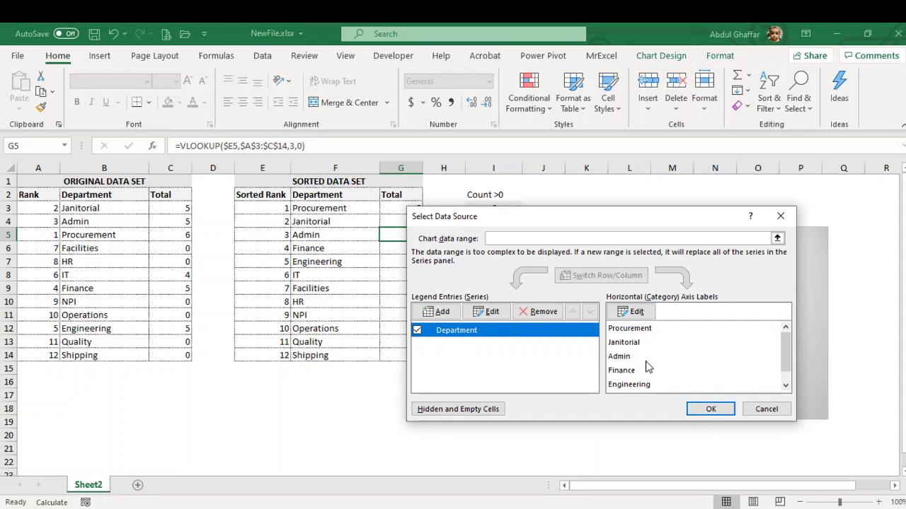
click(756, 414)
click(374, 271)
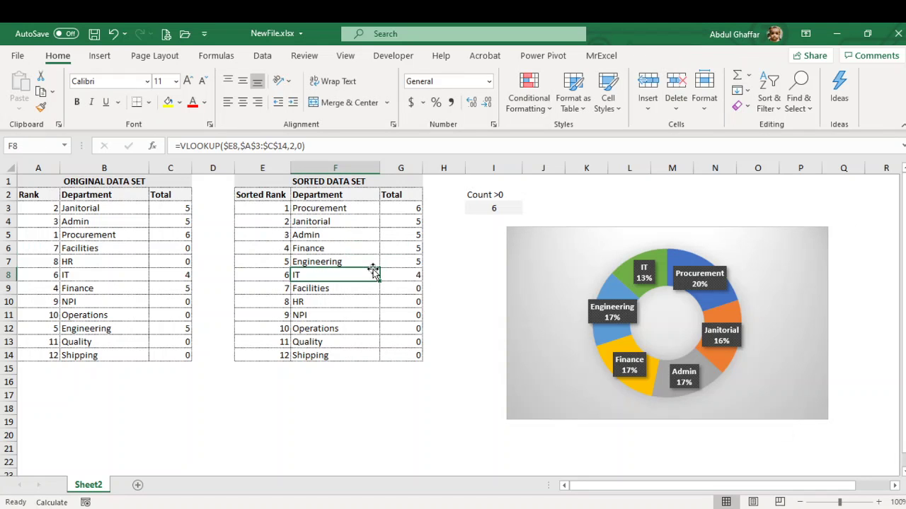
- Set Facilities' Total in the original data set to 5
click(157, 253)
text(5)
key(Return)
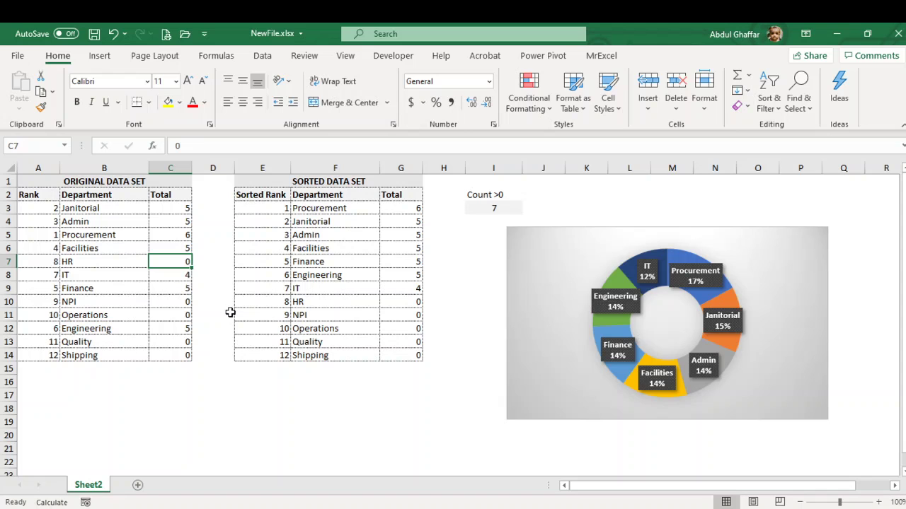
key(alt+Tab)
key(alt+Tab)
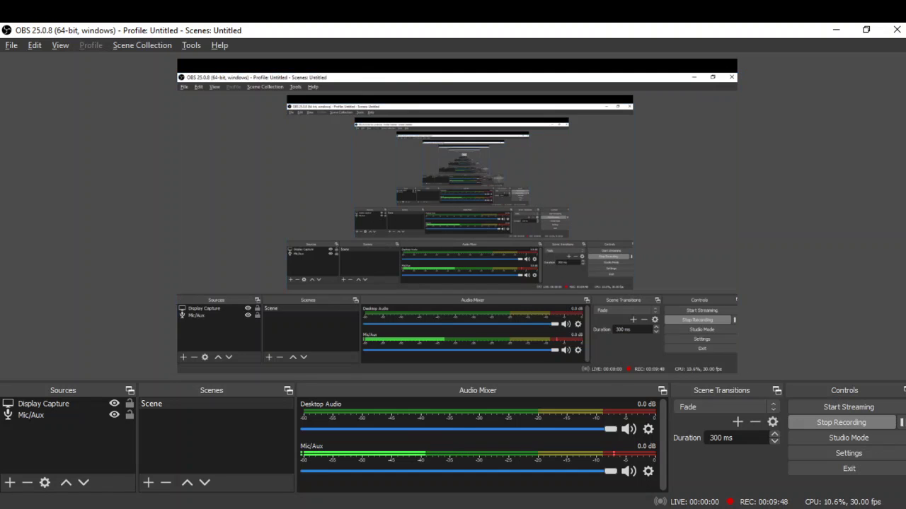